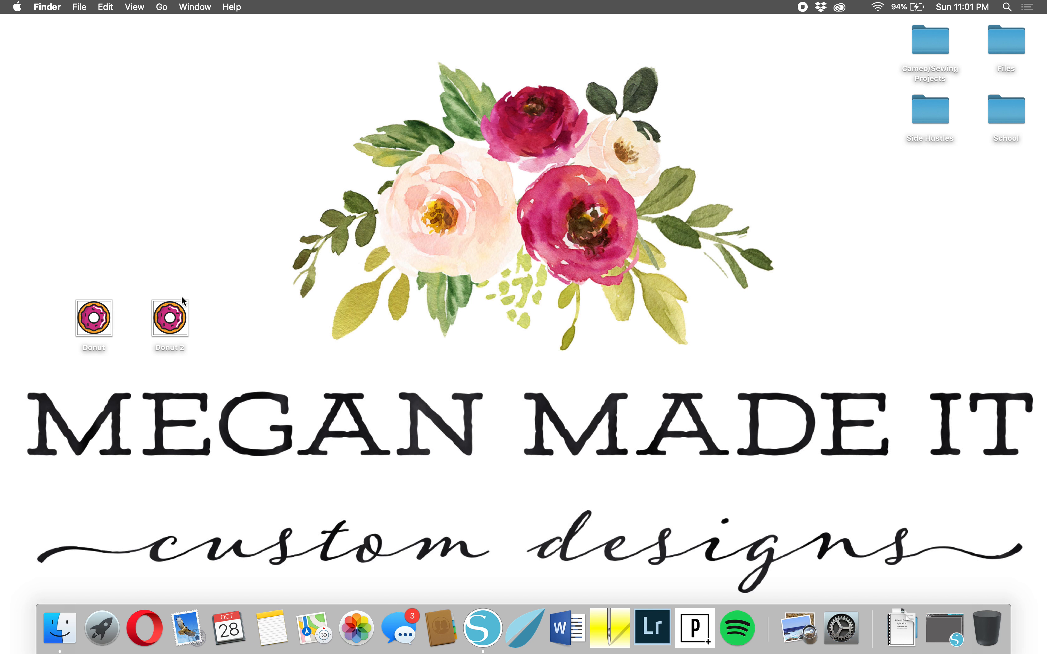
- Invert the colors of the Donut 2 image in Preview by swapping its black and white levels, and close it
double_click(182, 317)
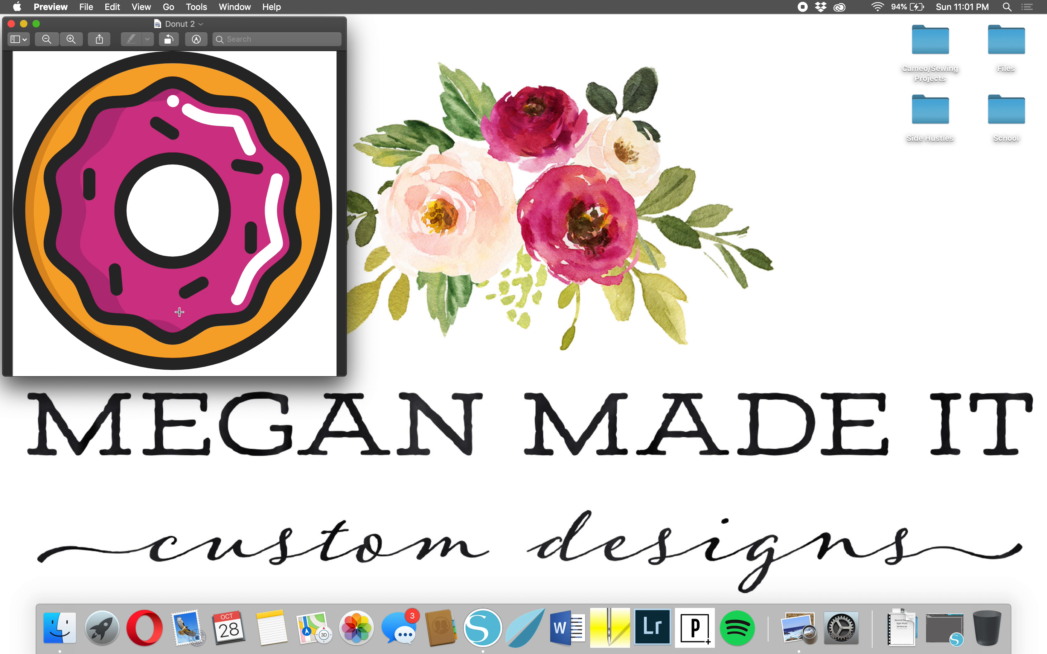
click(192, 5)
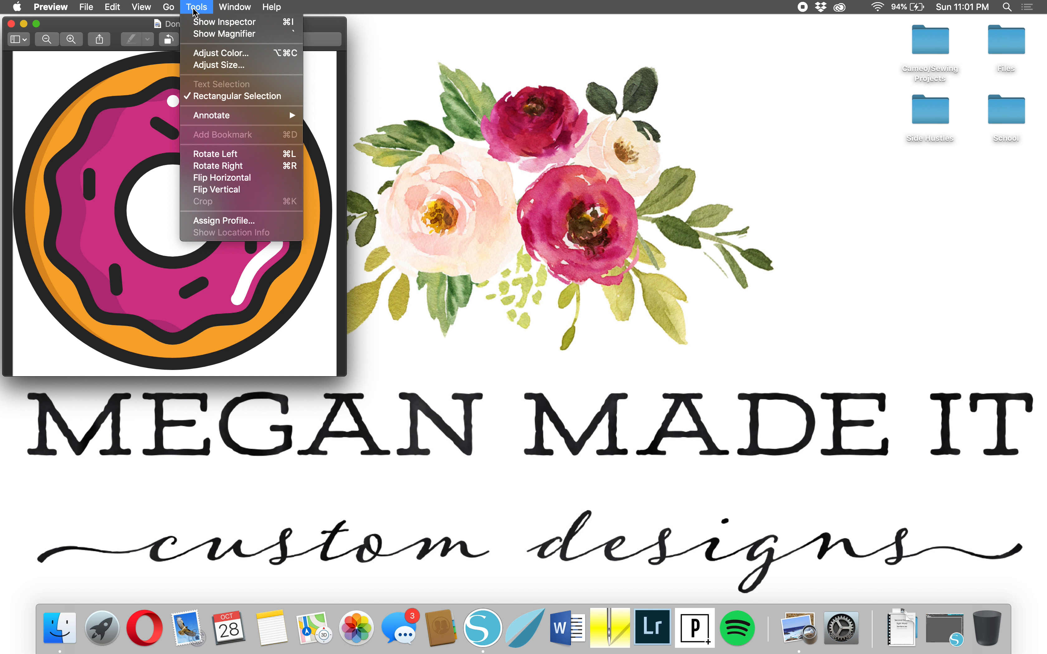
click(217, 58)
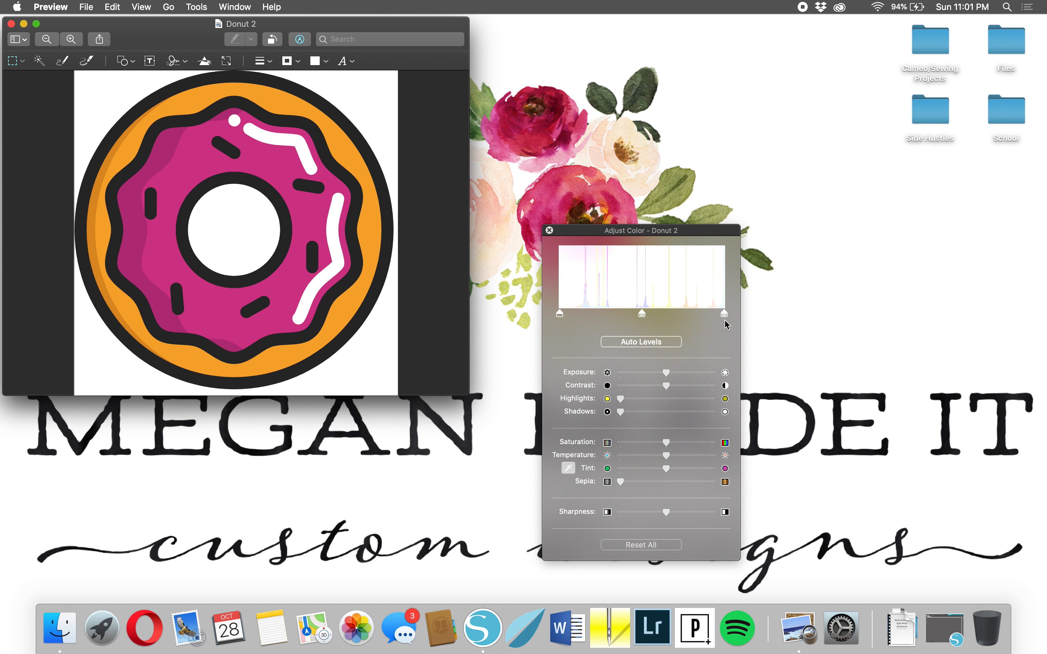
mouse_move(725, 314)
mouse_down()
mouse_move(560, 313)
mouse_move(722, 314)
mouse_up()
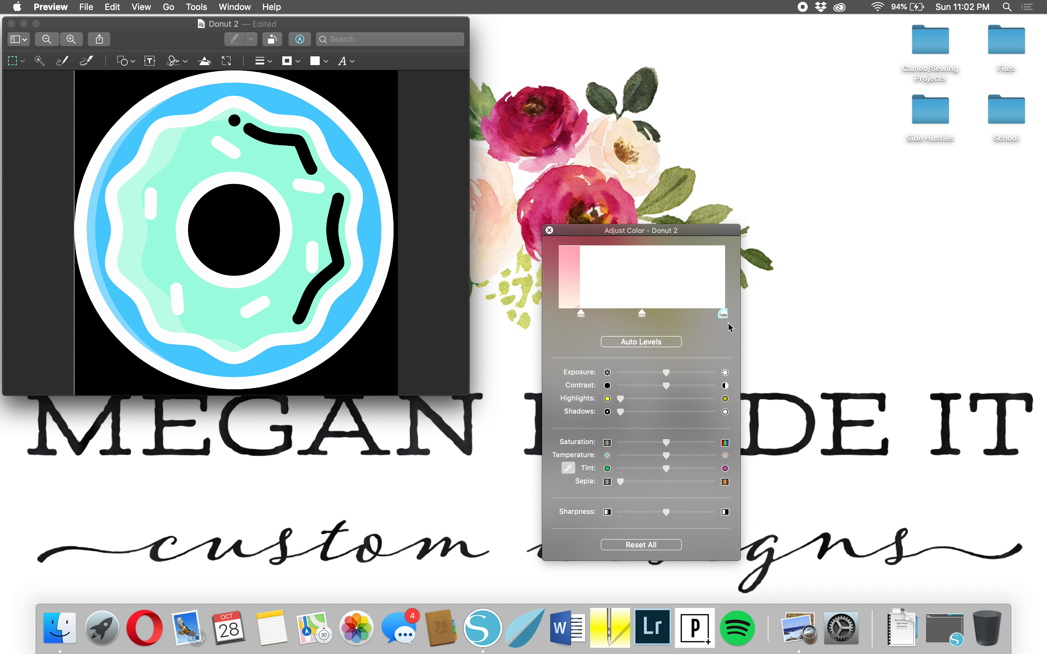
drag(580, 314, 560, 314)
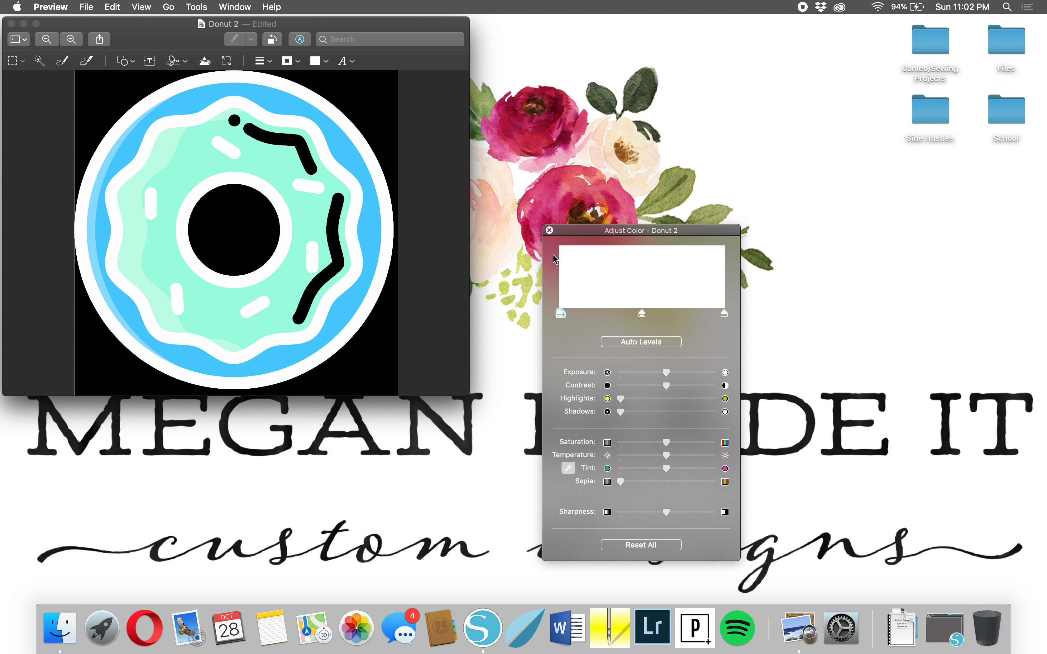
click(549, 230)
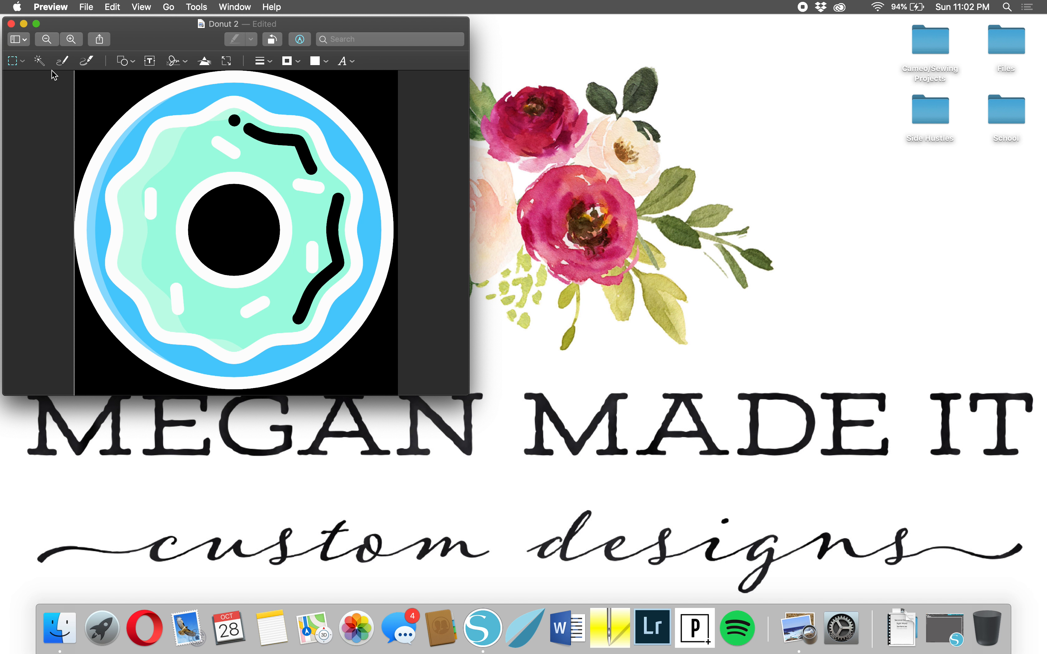
click(12, 23)
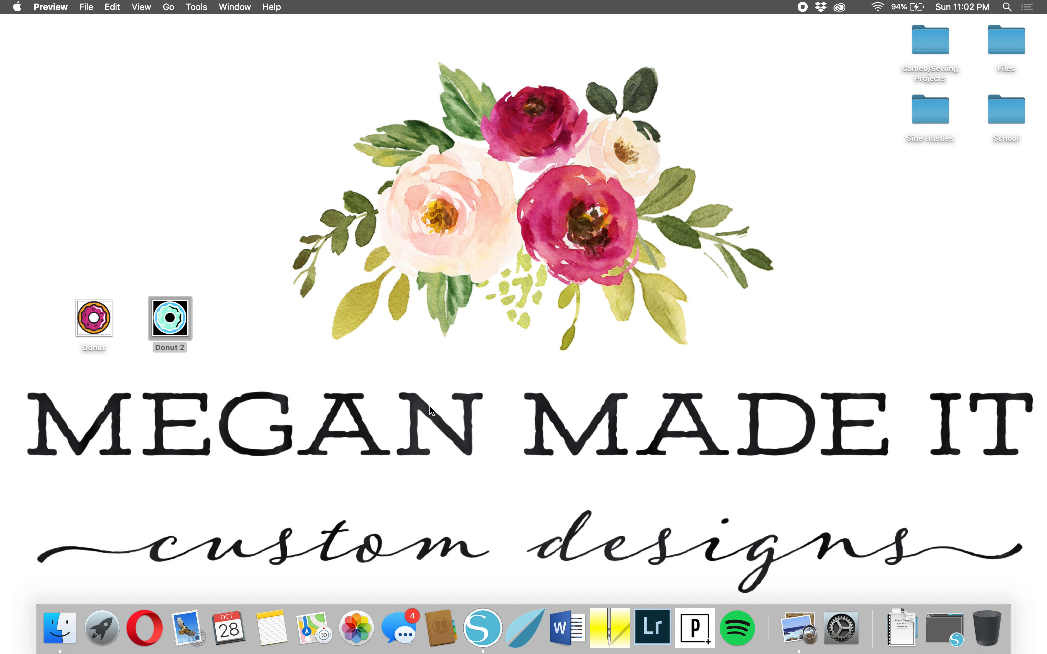
- Bring both donut images from the desktop into Silhouette Studio and place them side by side in the enlarged window
click(944, 628)
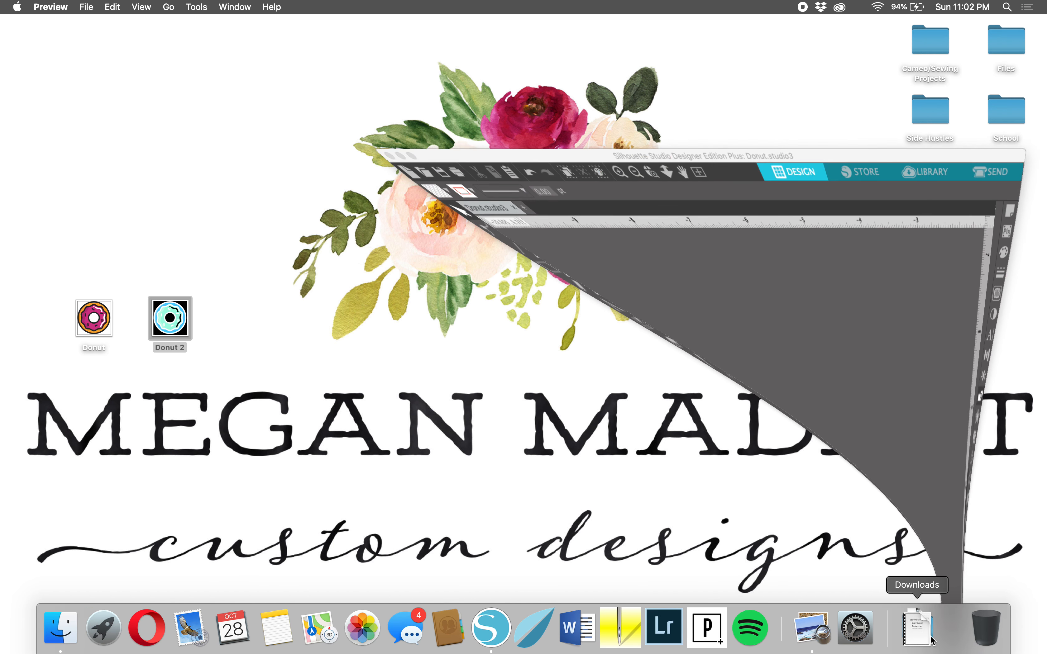
drag(171, 327, 599, 319)
drag(95, 320, 410, 318)
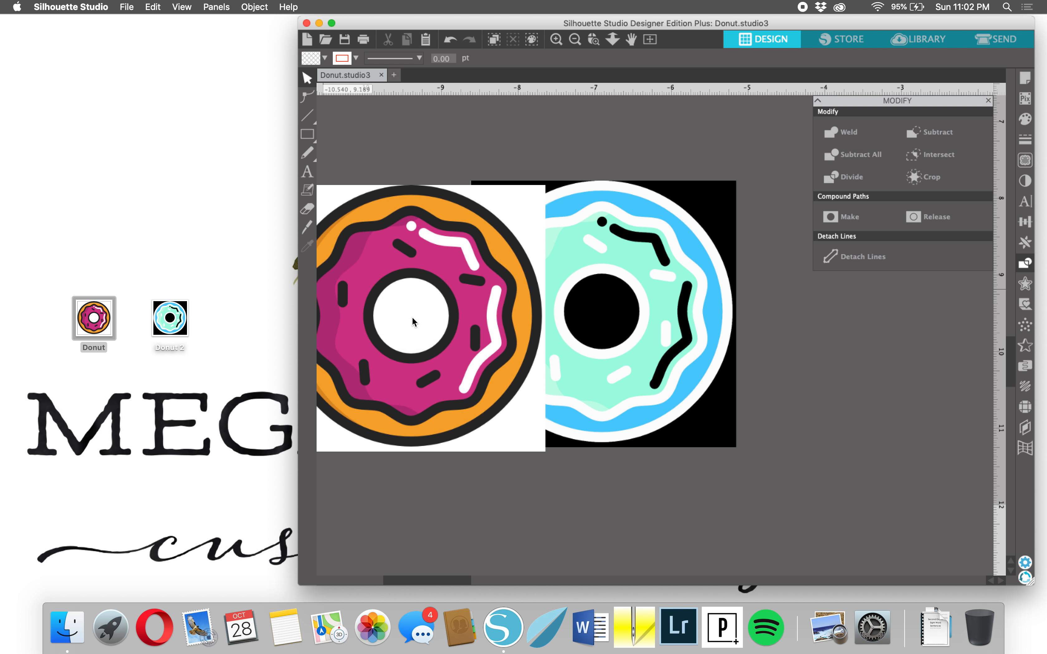
click(332, 23)
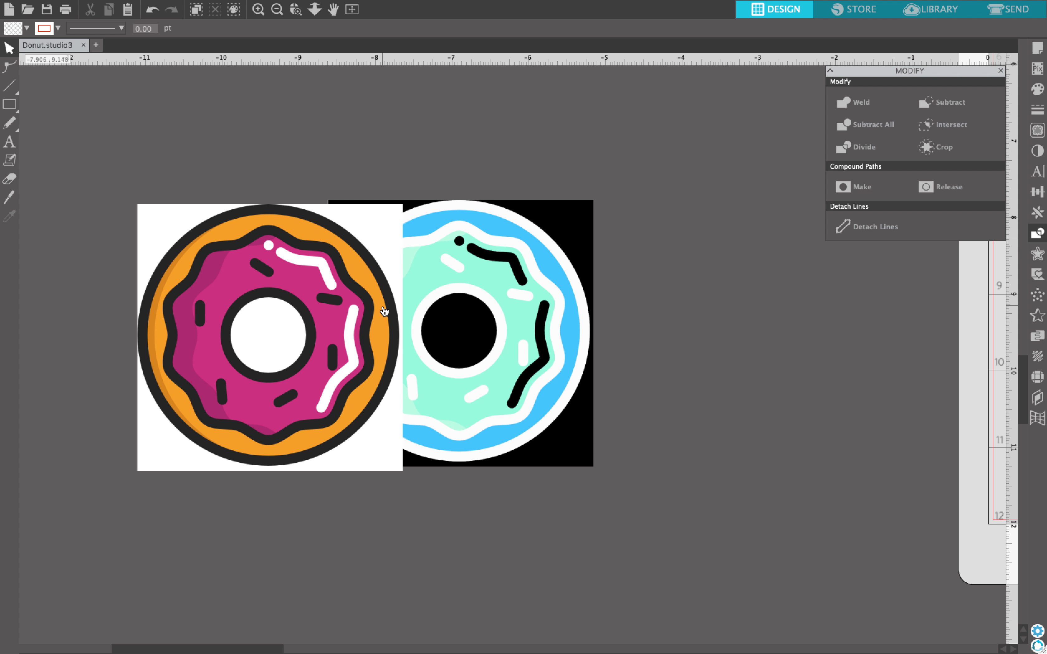
drag(473, 314, 600, 320)
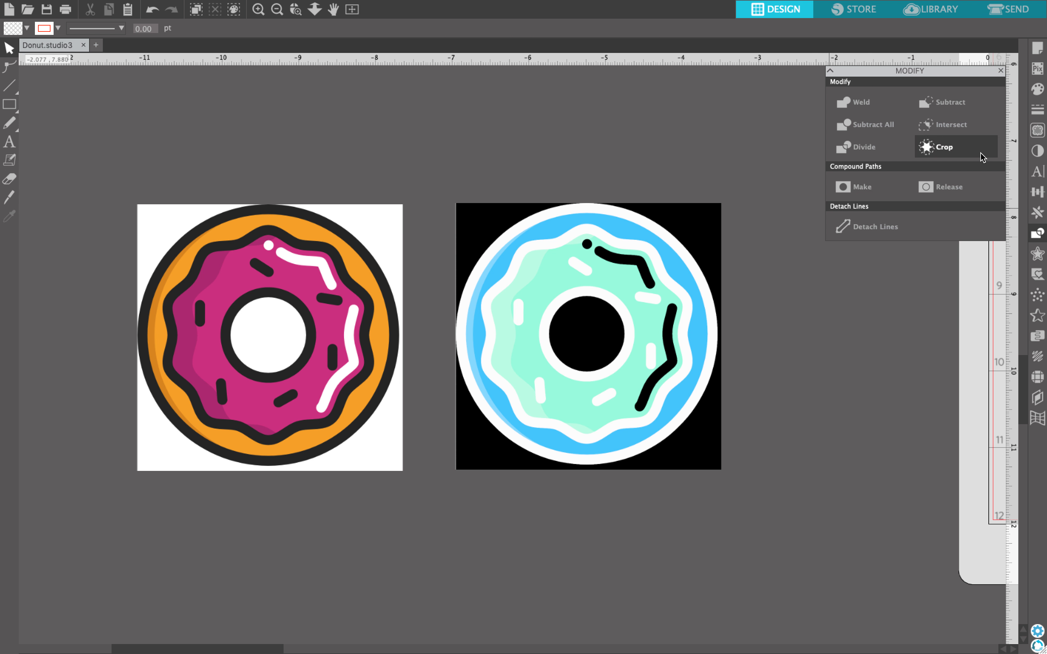
- Trace the pink donut with a 31% threshold and move the original image below the traced outline
click(1035, 134)
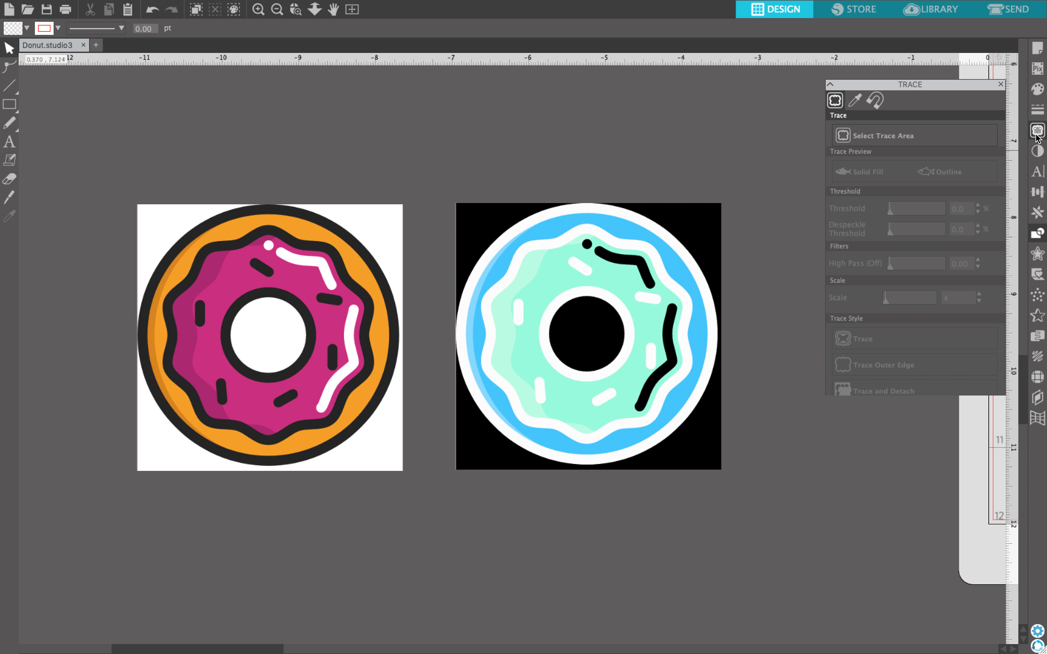
click(931, 115)
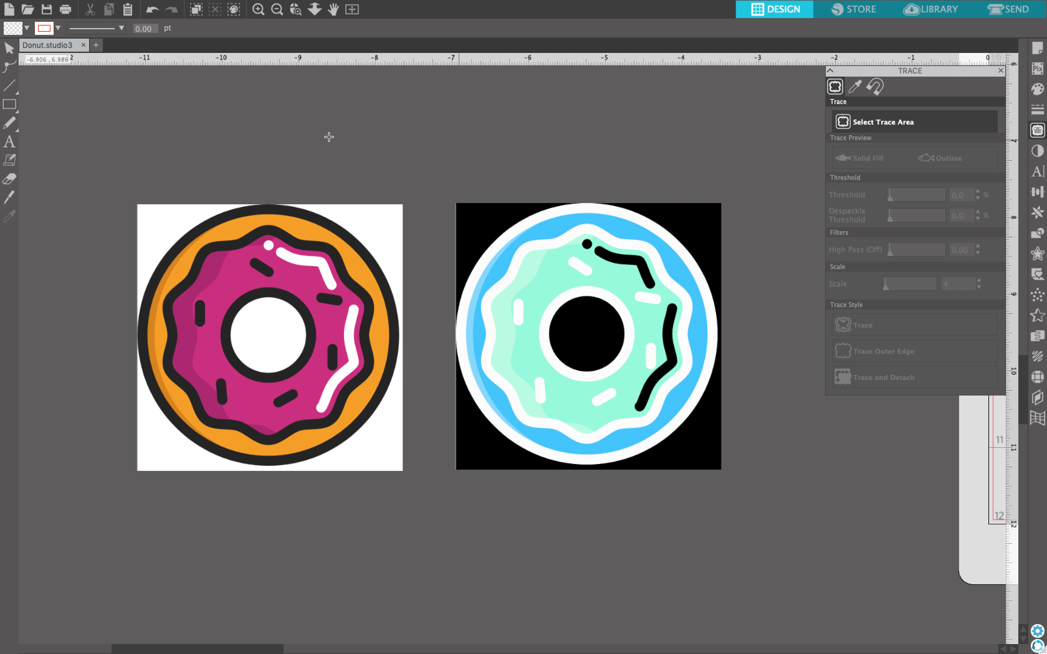
mouse_move(129, 186)
mouse_down()
mouse_move(173, 253)
mouse_move(409, 412)
mouse_move(422, 477)
mouse_up()
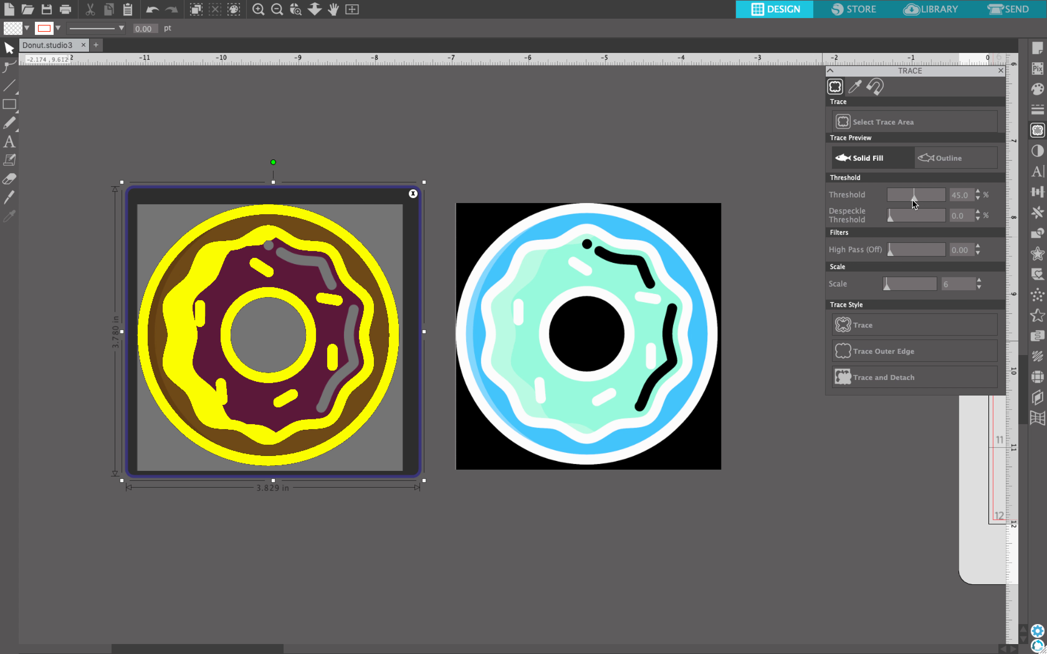
drag(909, 200, 908, 202)
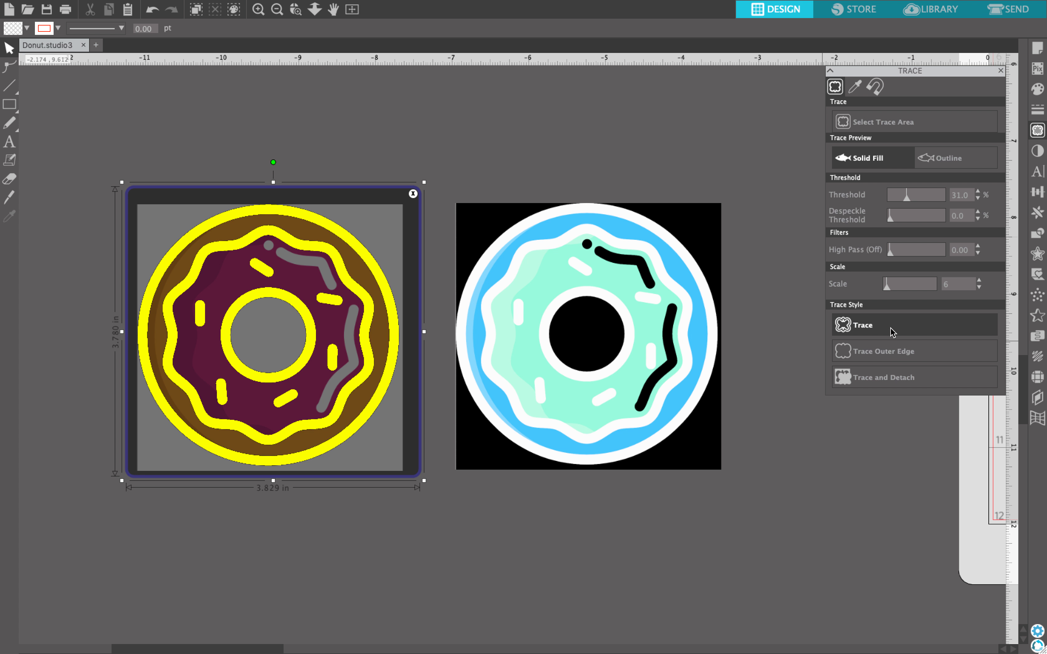
click(860, 324)
mouse_move(301, 400)
mouse_down()
mouse_move(325, 479)
mouse_move(313, 645)
mouse_move(314, 596)
mouse_up()
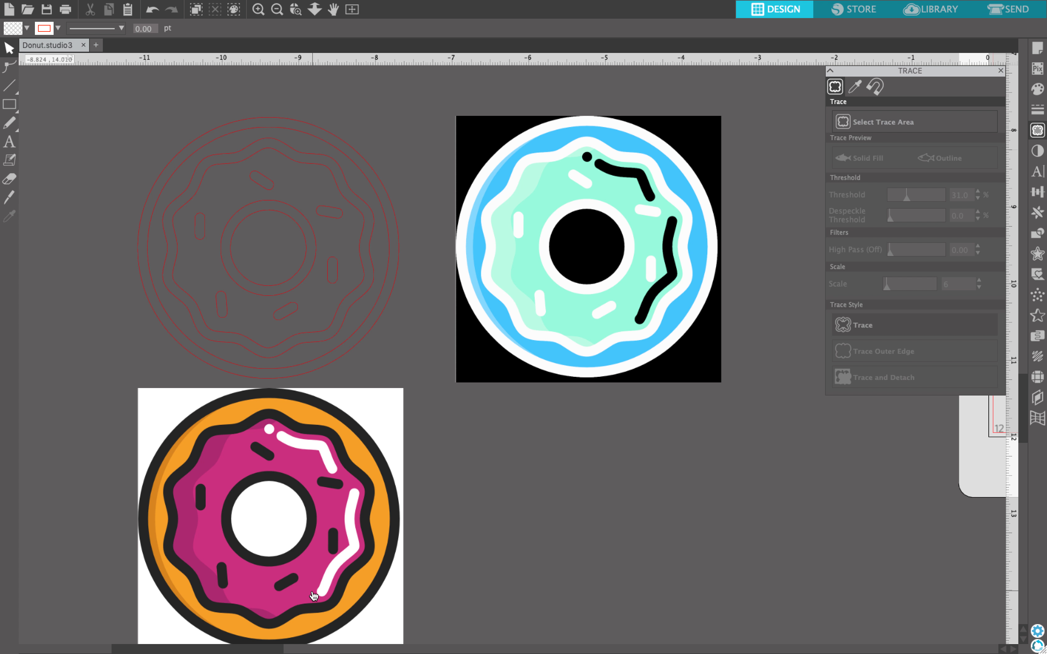
- Fill the traced donut outline with the dark color sampled from the original donut's border
click(303, 372)
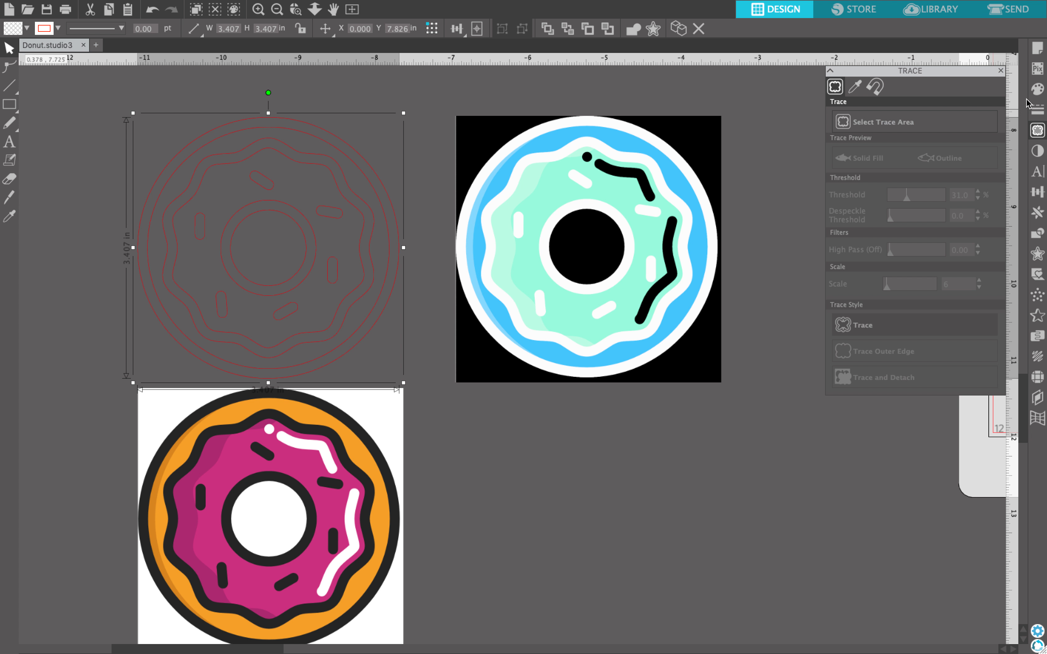
click(1037, 91)
click(956, 125)
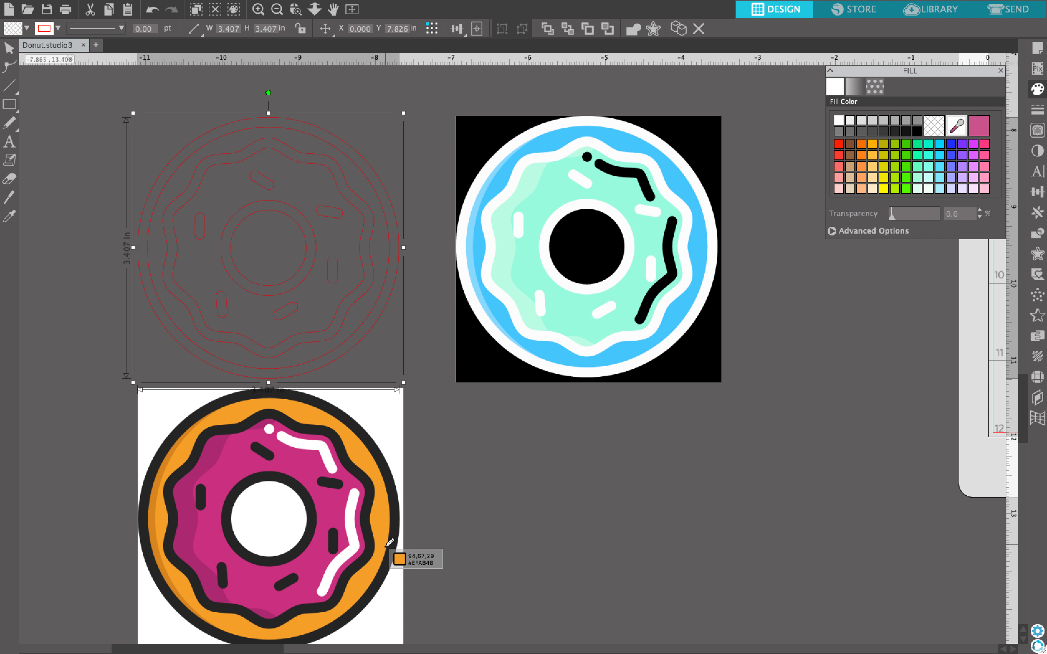
click(397, 547)
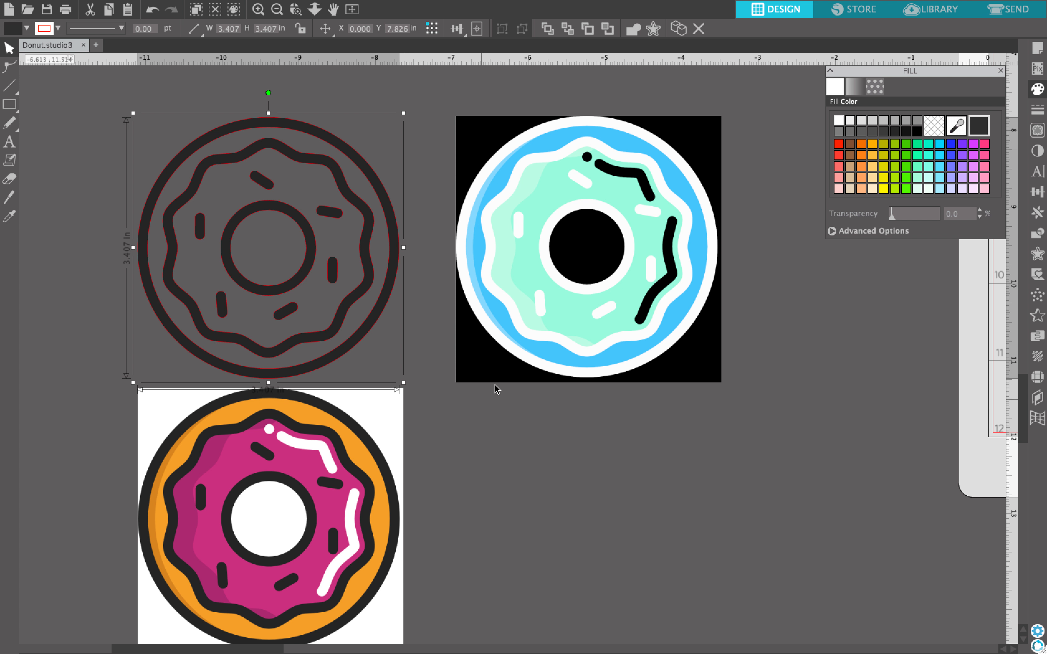
- Trace the inverted donut with a 25% threshold and a scale of 7, and move its image below the trace
click(1036, 130)
click(956, 127)
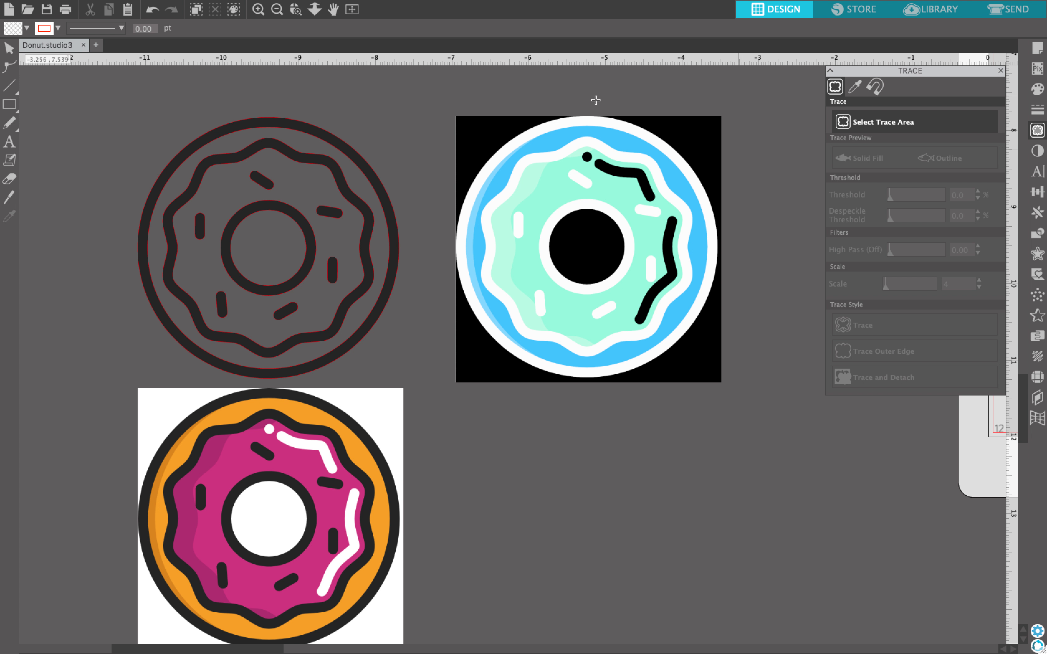
mouse_move(448, 106)
mouse_down()
mouse_move(512, 186)
mouse_move(747, 380)
mouse_move(740, 394)
mouse_up()
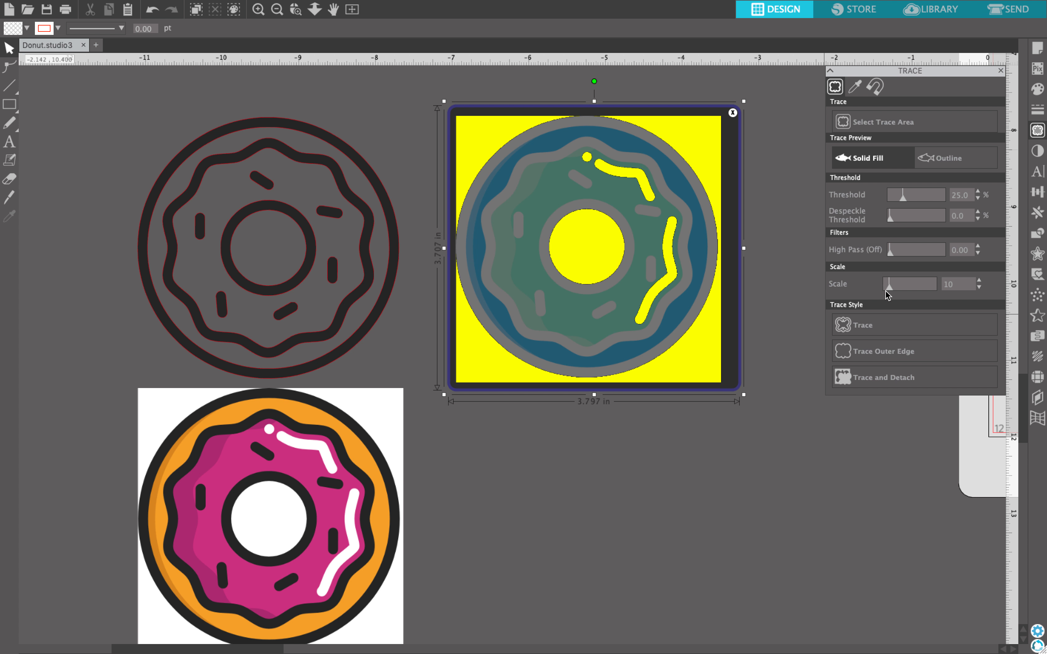
drag(886, 291, 887, 286)
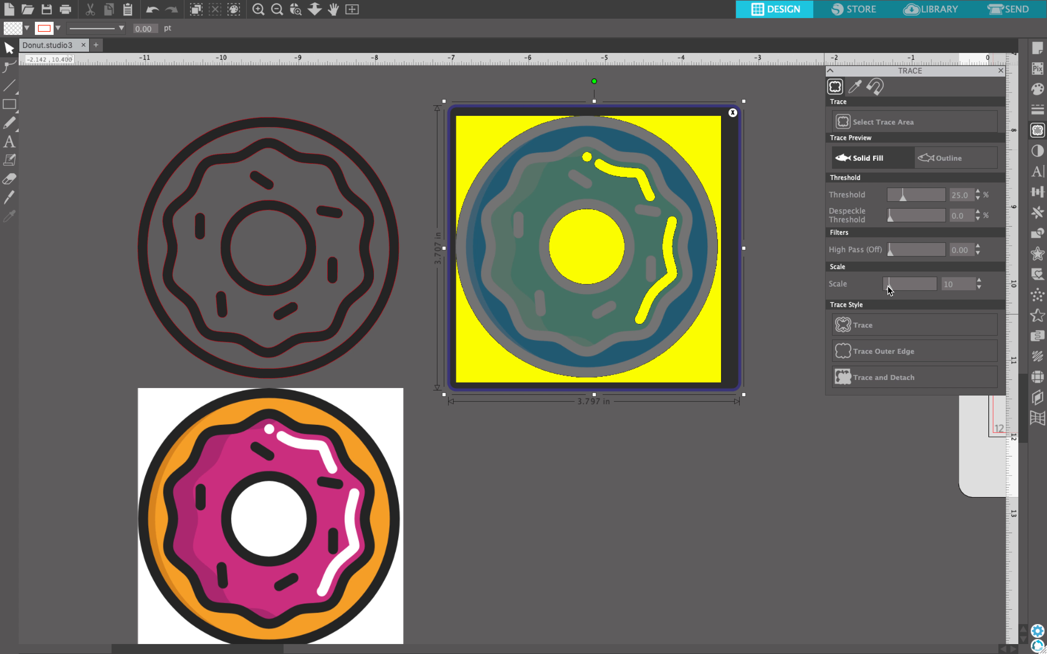
click(883, 320)
drag(615, 340, 644, 468)
mouse_move(695, 544)
mouse_down()
mouse_move(662, 614)
mouse_move(622, 634)
mouse_move(649, 630)
mouse_up()
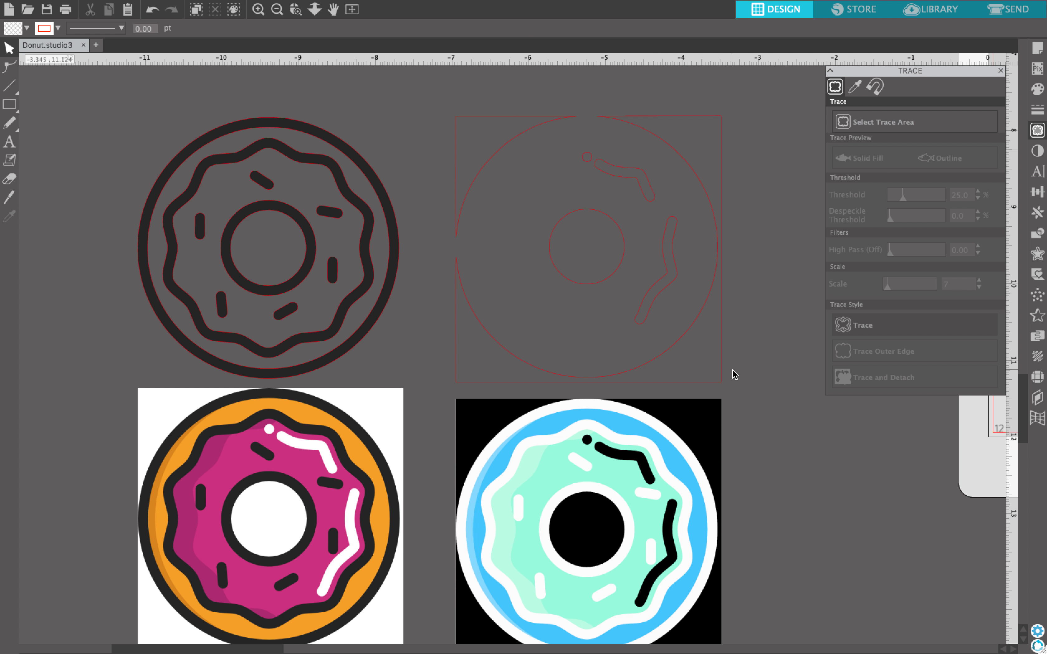
- Fill the inverted donut's trace with the white sampled from the pink donut's highlights
click(647, 311)
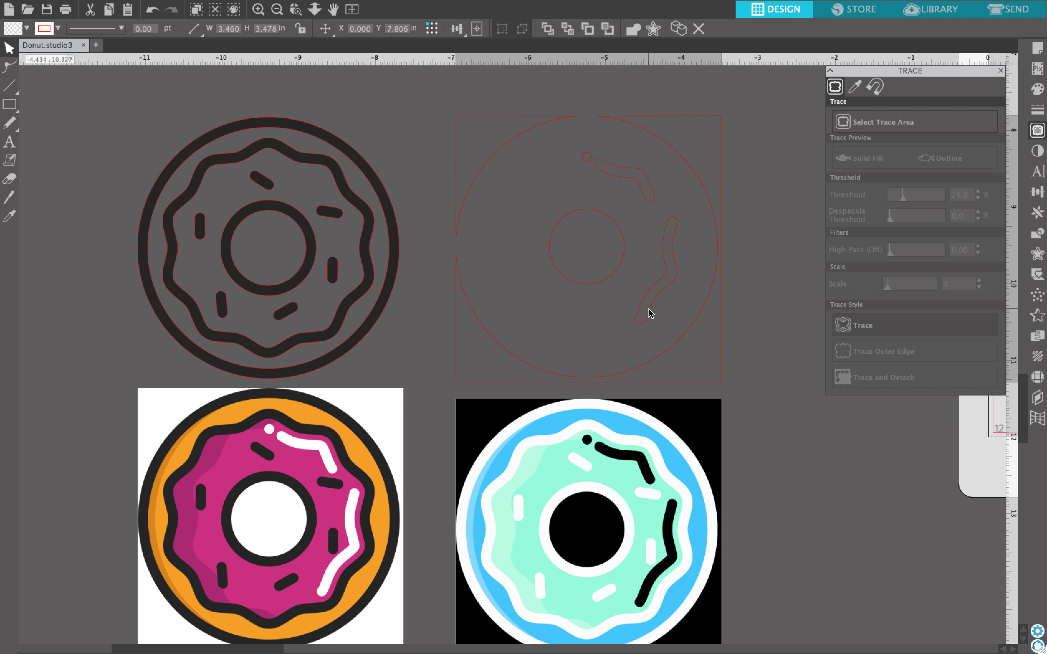
click(1037, 88)
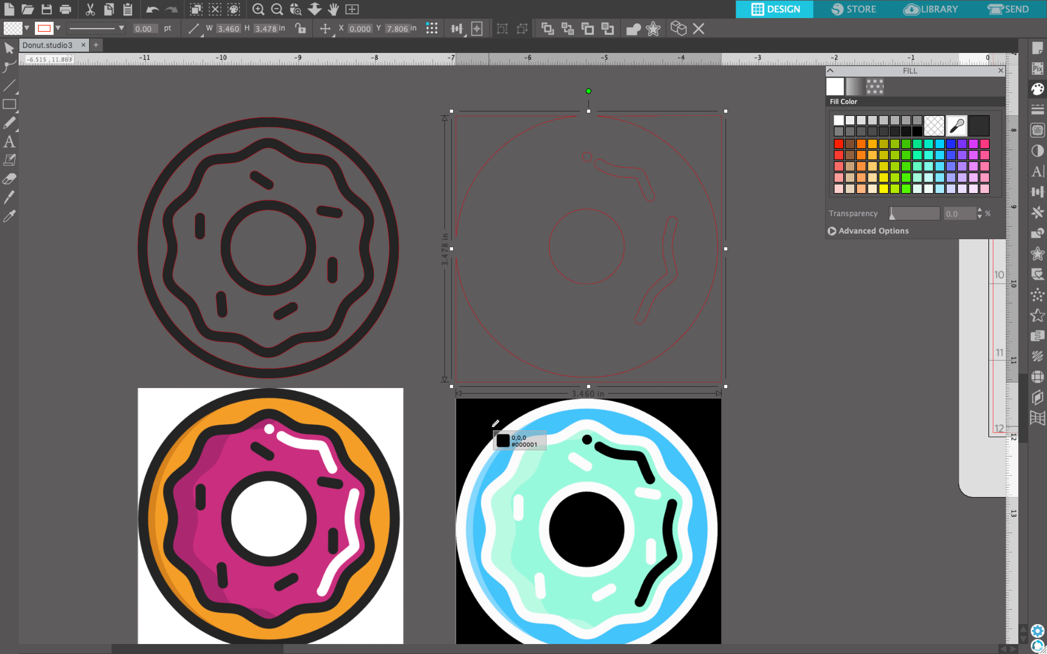
click(327, 462)
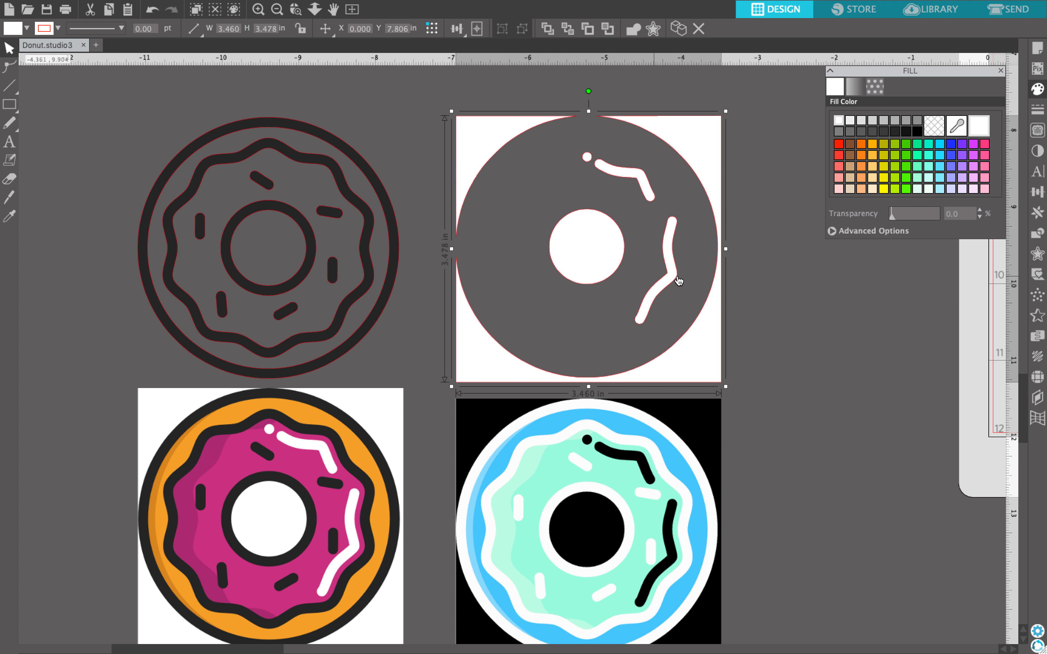
- Release the white trace's compound path and delete the background and center circle, leaving only the highlight shapes
right_click(701, 334)
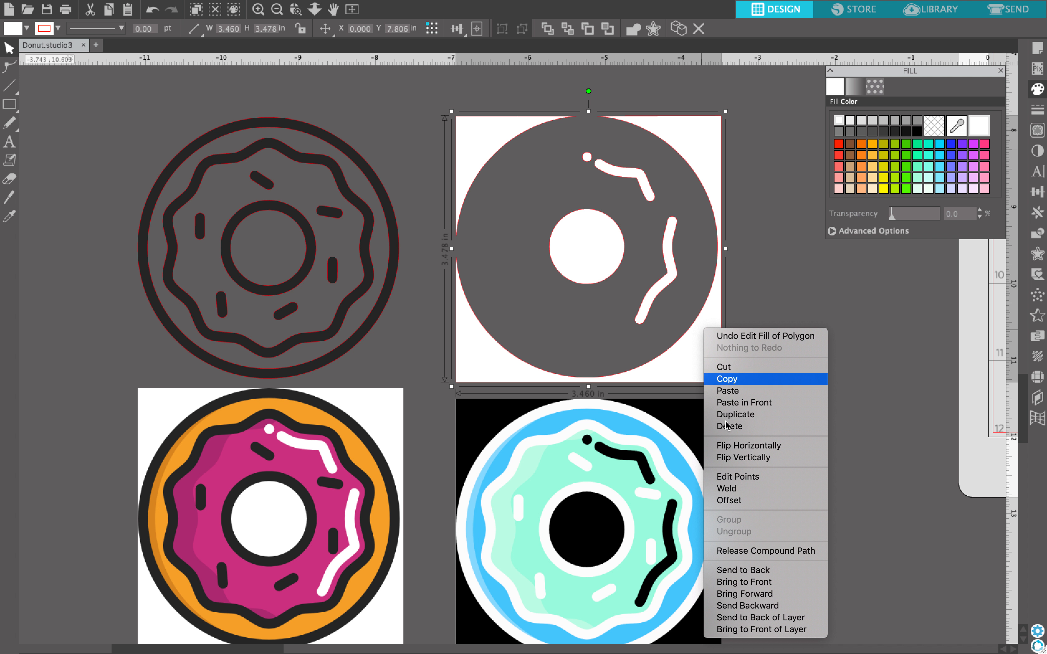
click(821, 553)
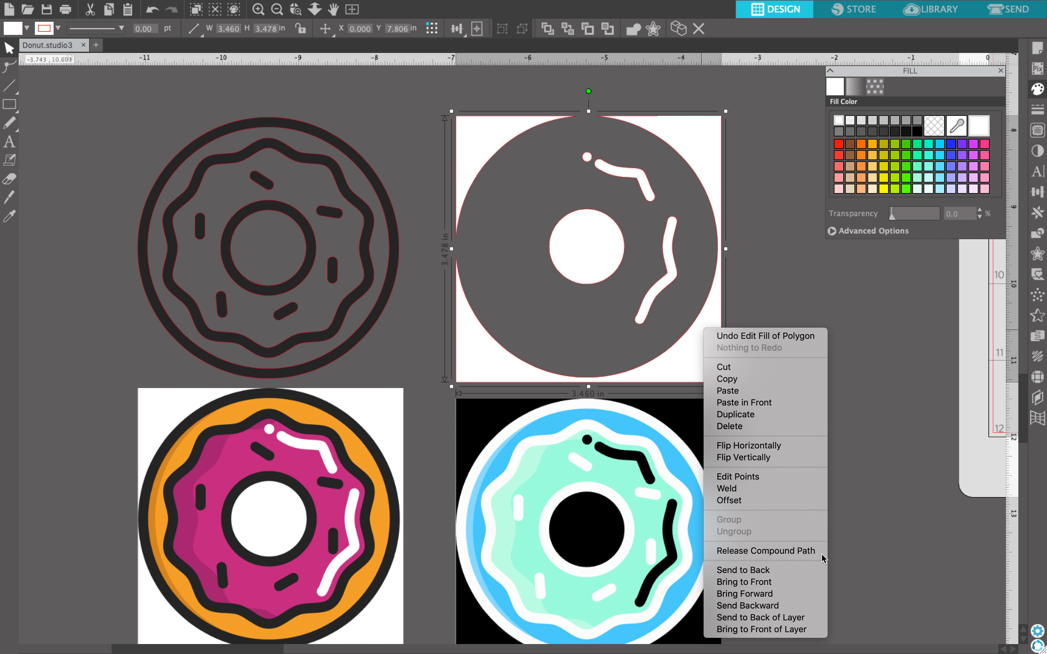
click(701, 373)
key(Delete)
click(588, 257)
key(Delete)
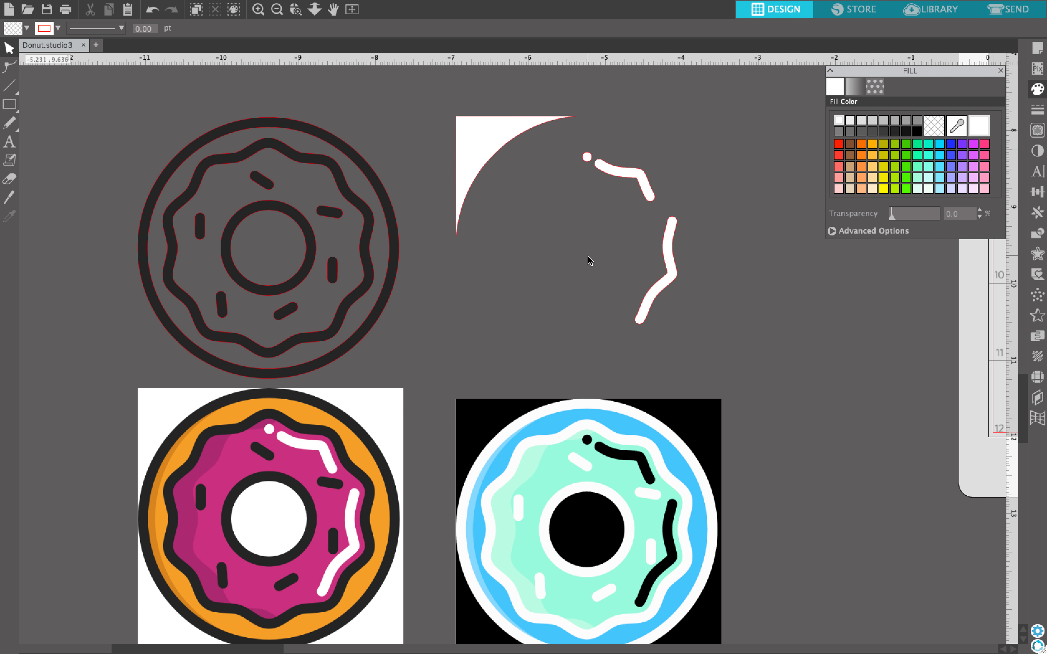
click(484, 160)
key(Delete)
- Combine the white dot and the two highlight strokes into one compound path
drag(515, 133, 686, 310)
right_click(687, 314)
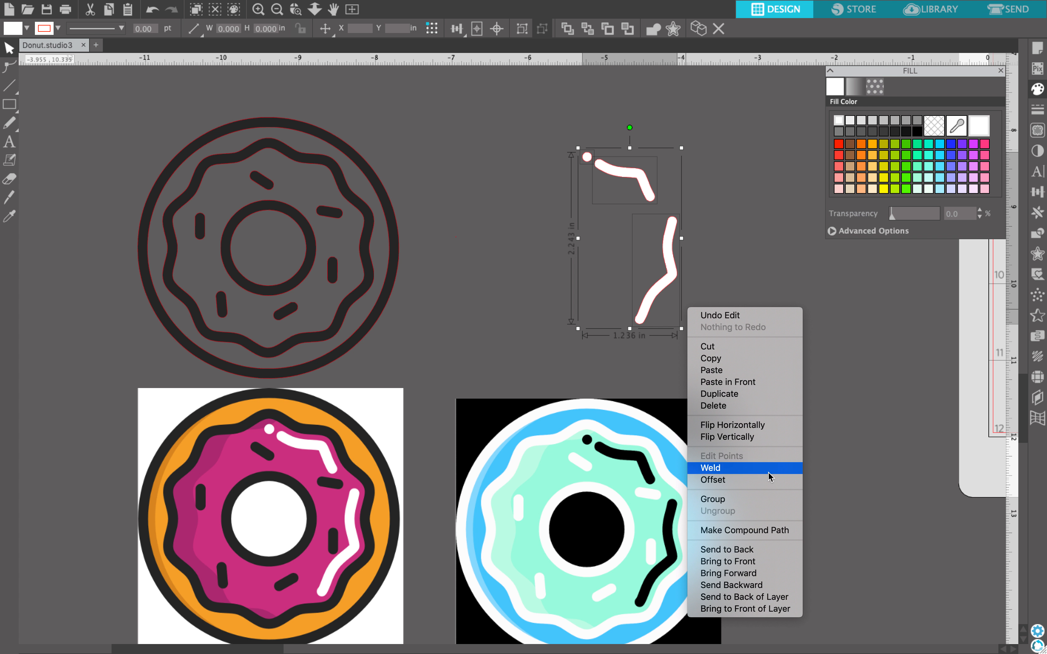
click(797, 537)
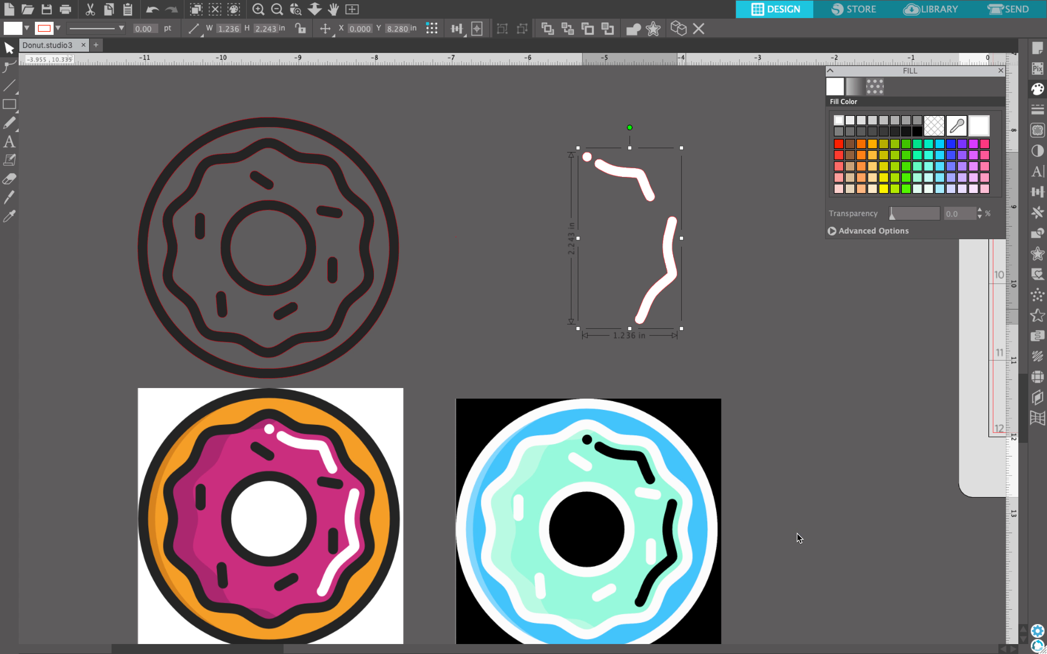
- Release the compound path of the dark donut outline and deselect its pieces
click(341, 322)
right_click(340, 317)
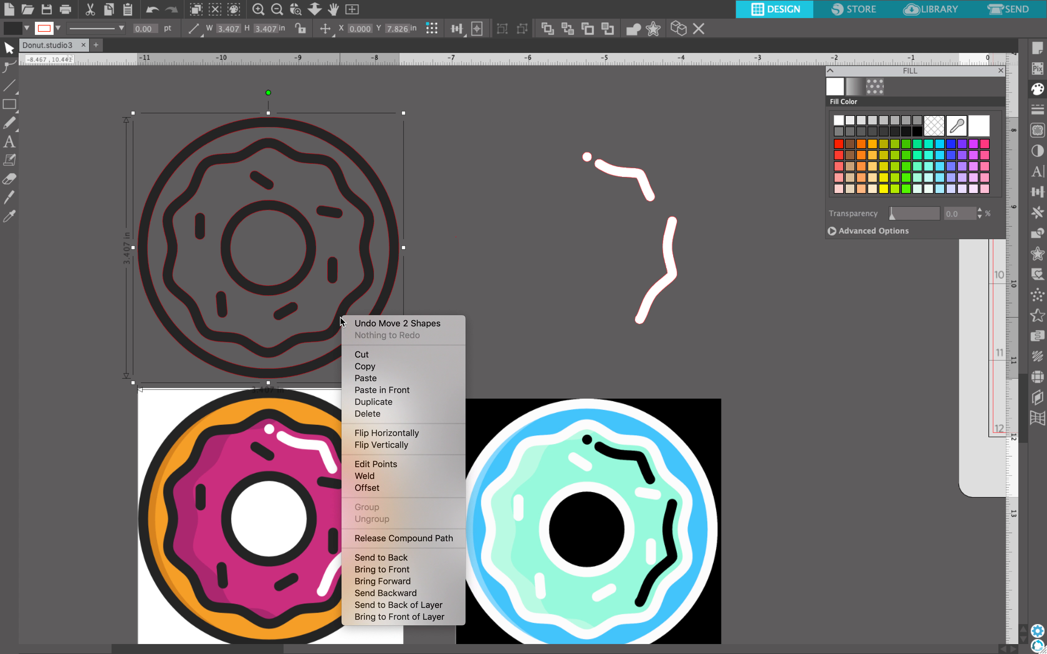
click(426, 536)
click(452, 332)
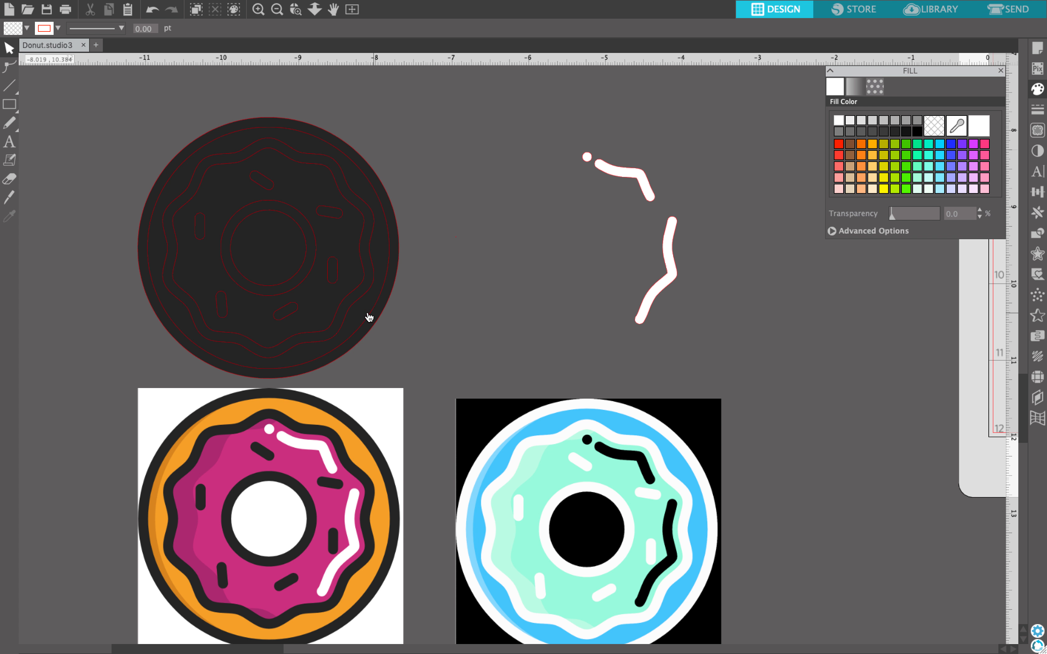
- Fill the outer ring shape with orange and the wavy icing shape with pink, both sampled from the original donut image
click(365, 316)
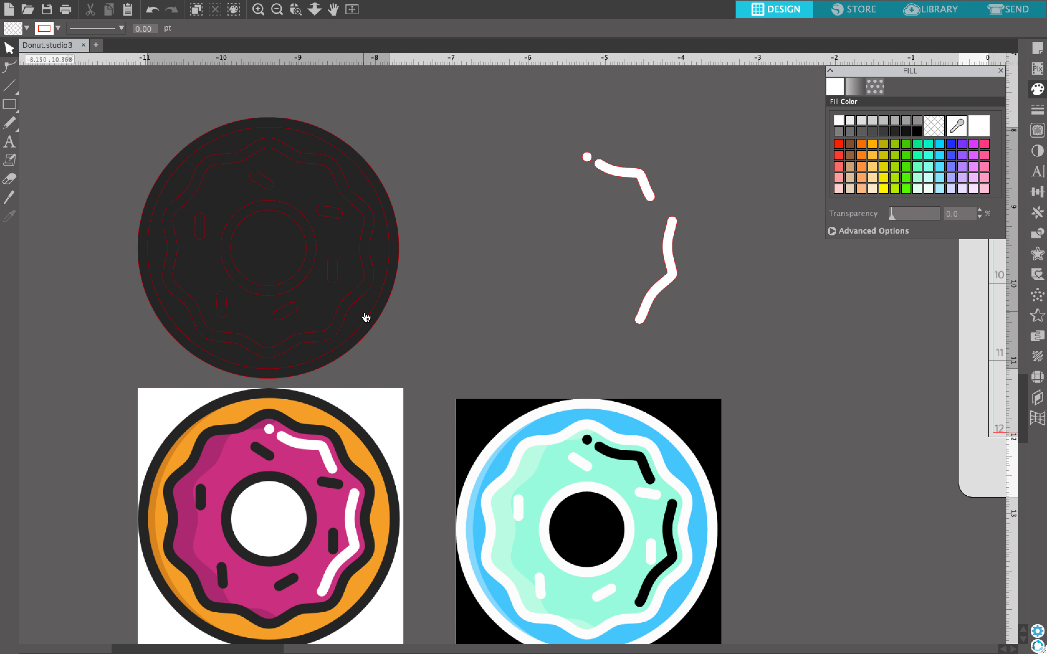
click(955, 128)
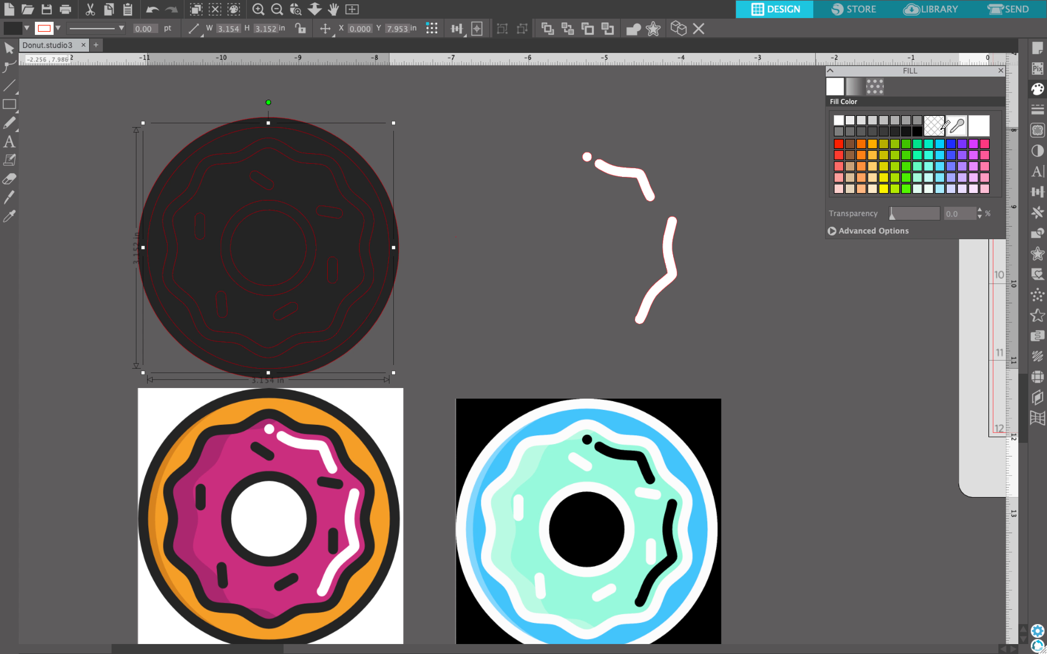
click(385, 513)
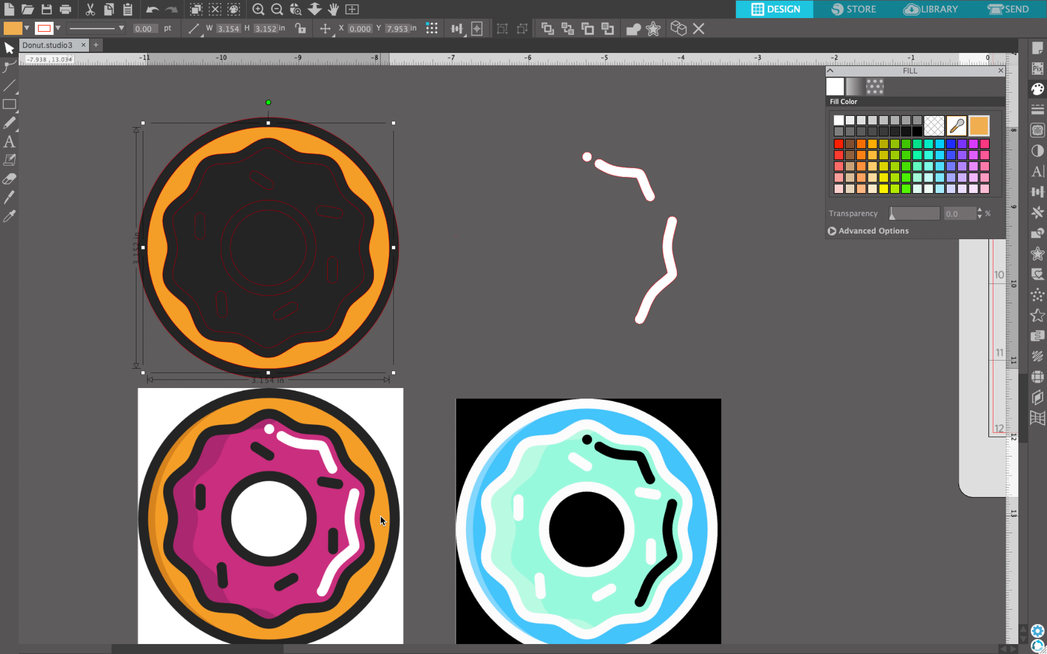
click(328, 316)
click(954, 128)
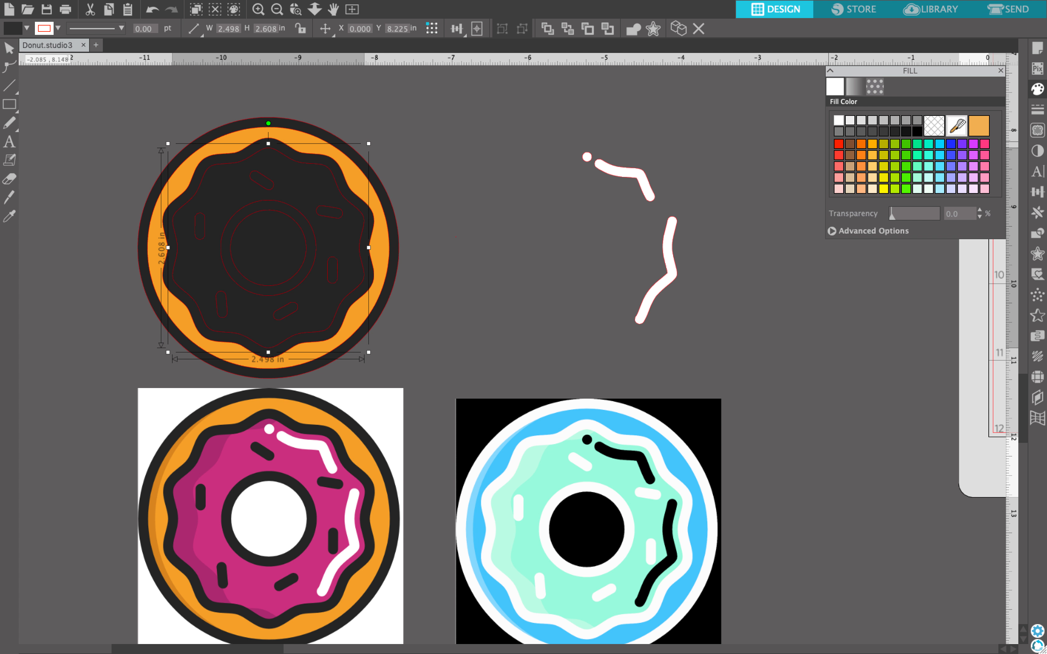
click(335, 513)
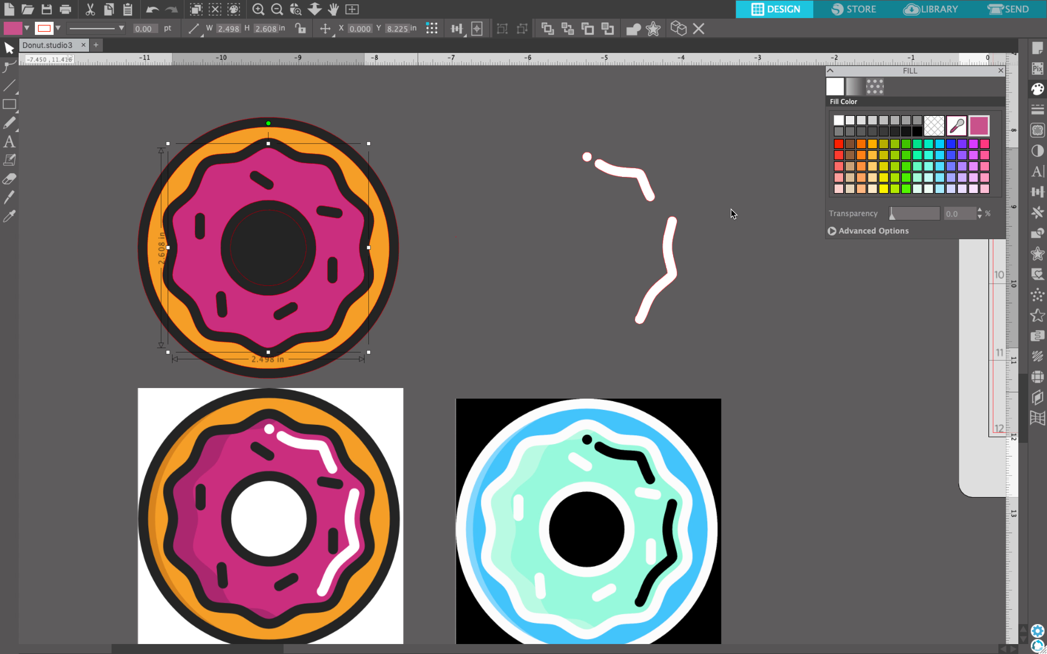
click(459, 240)
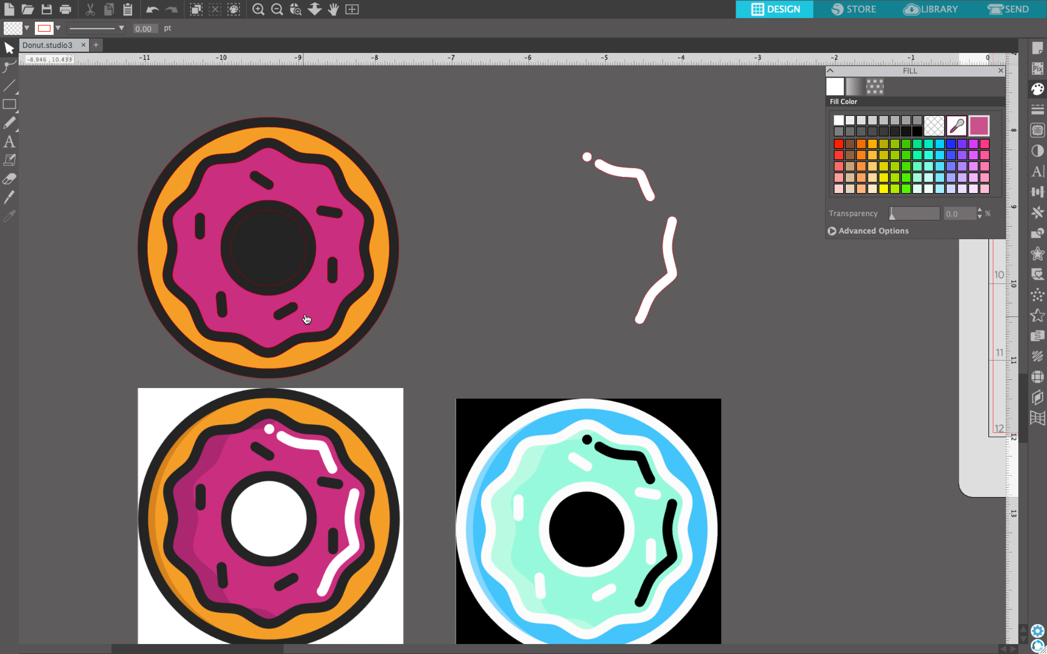
- Subtract the larger center circle and the six sprinkle shapes from the pink icing shape
click(318, 309)
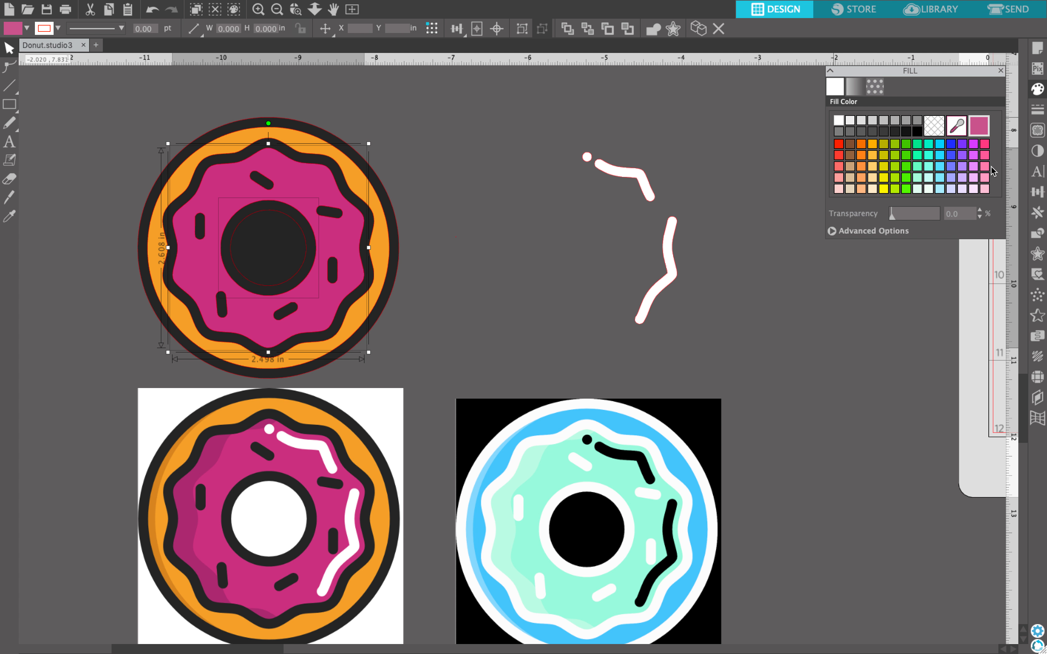
click(1040, 236)
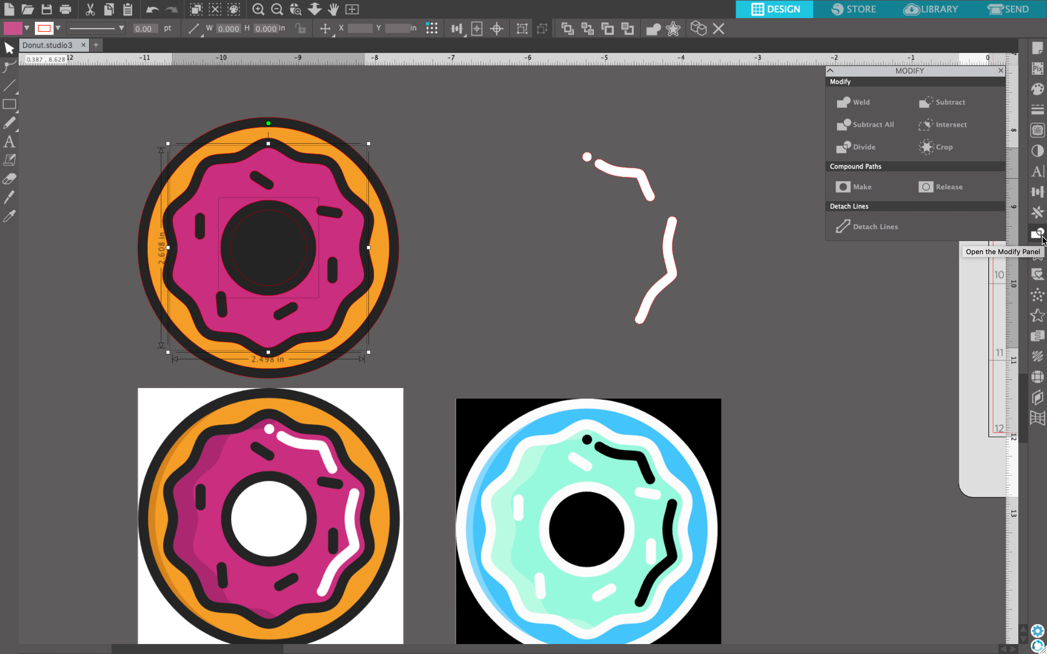
click(937, 107)
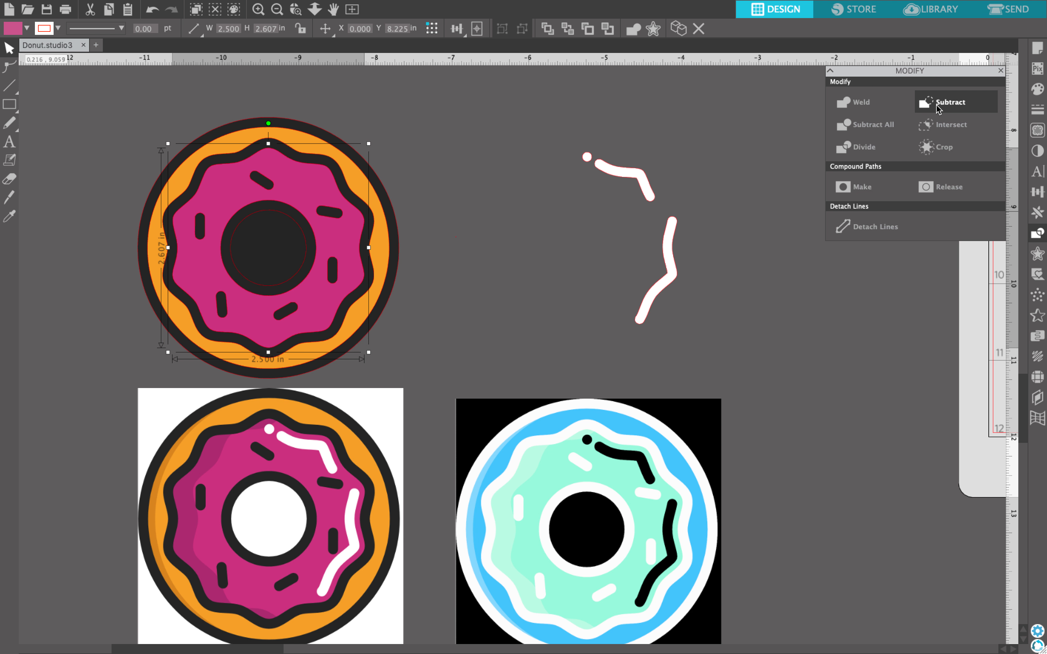
shift+click(283, 313)
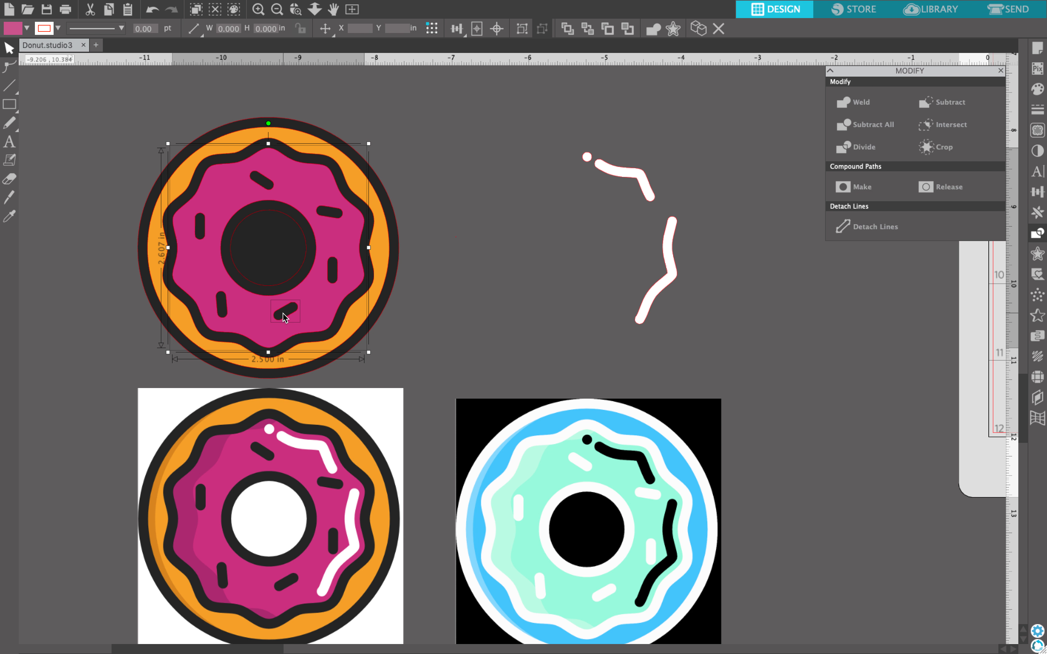
shift+click(222, 310)
shift+click(207, 233)
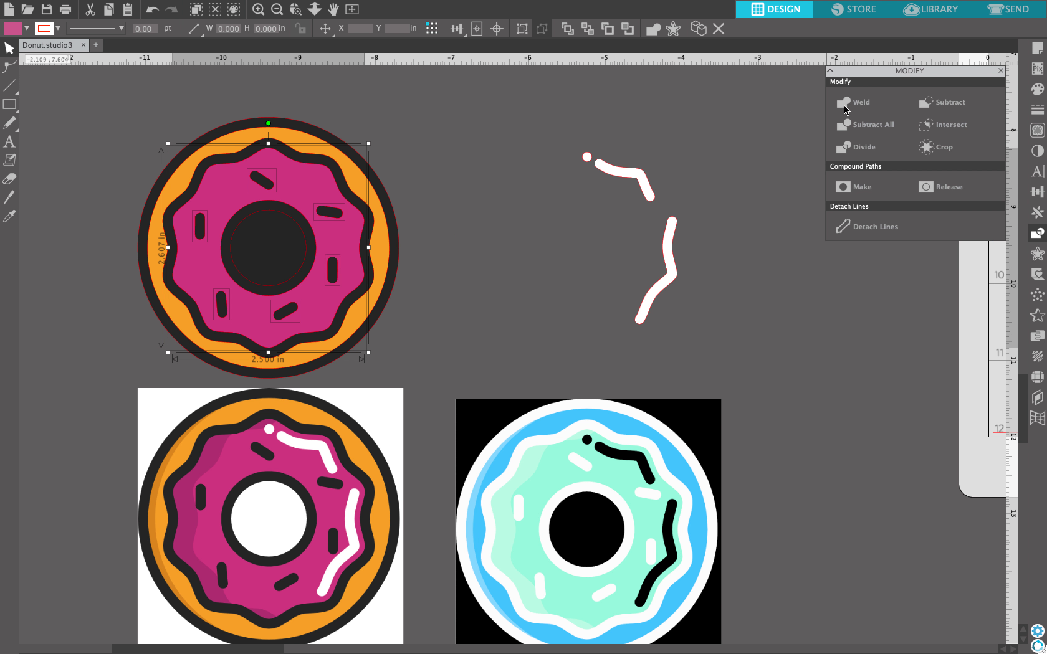
click(943, 113)
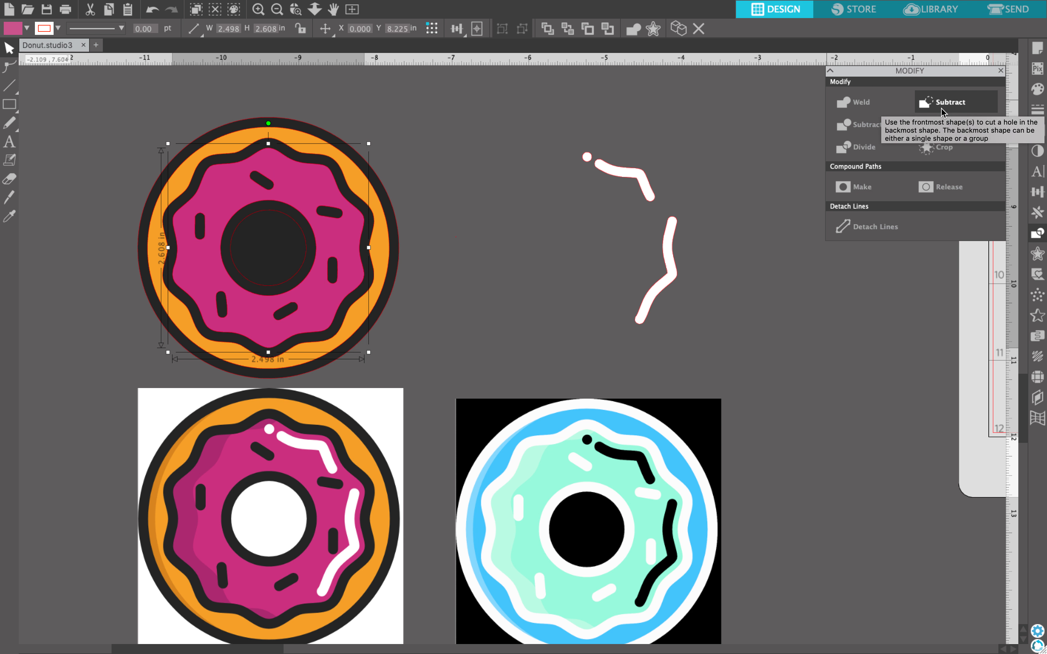
- Subtract the wavy dark shape from the orange circle to leave only the orange ring
click(359, 315)
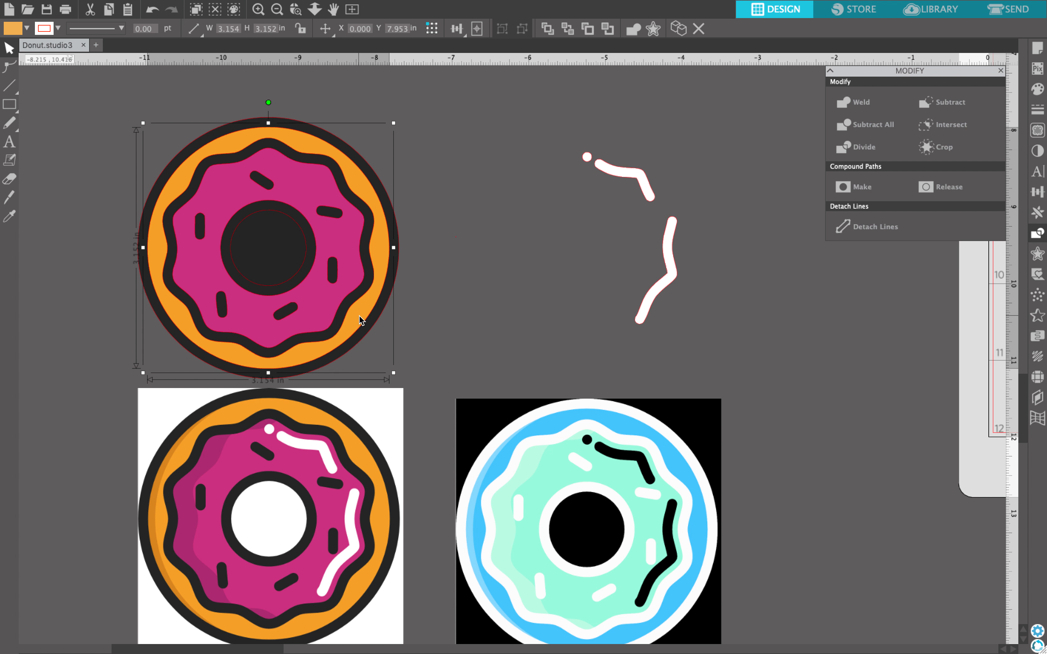
shift+click(351, 312)
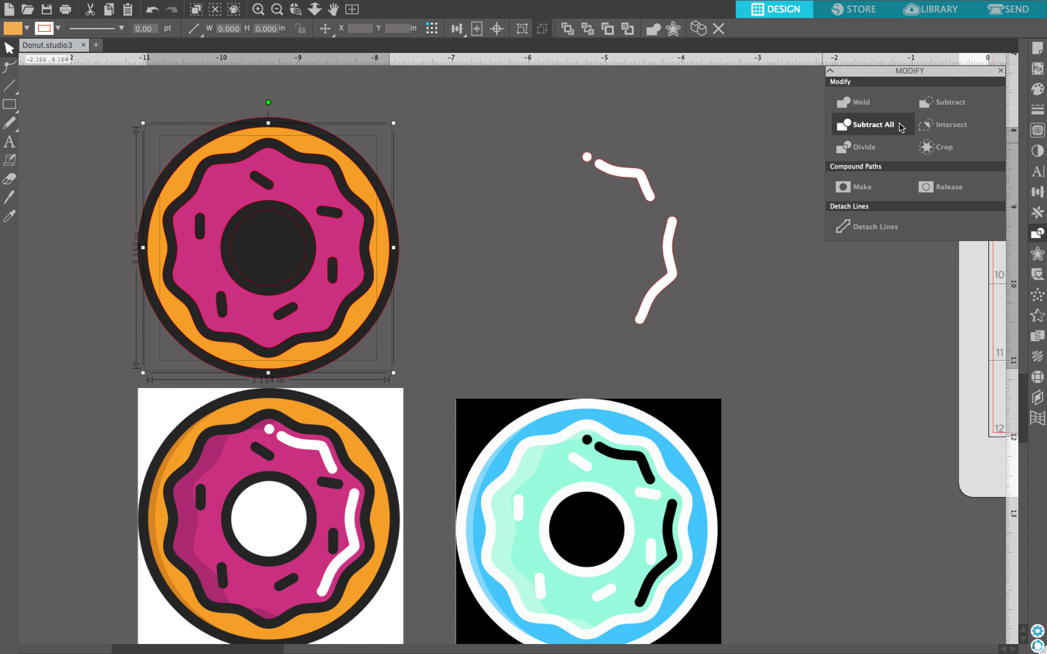
click(935, 112)
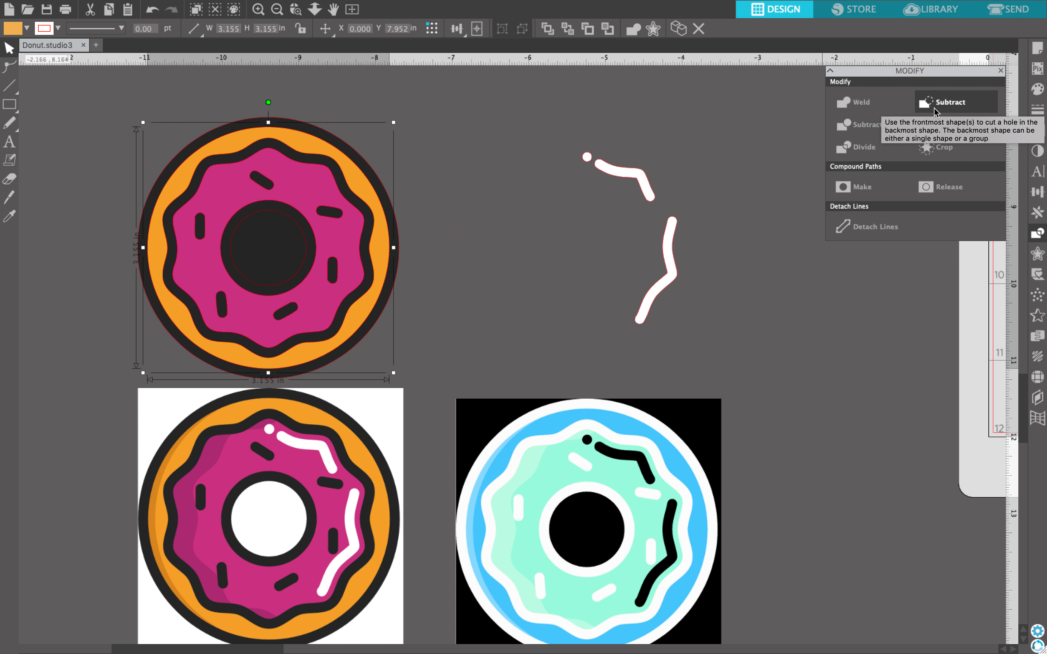
- Group the black, orange and pink layers, cut the small center circle out of the group with Subtract, and ungroup them
drag(407, 327, 311, 289)
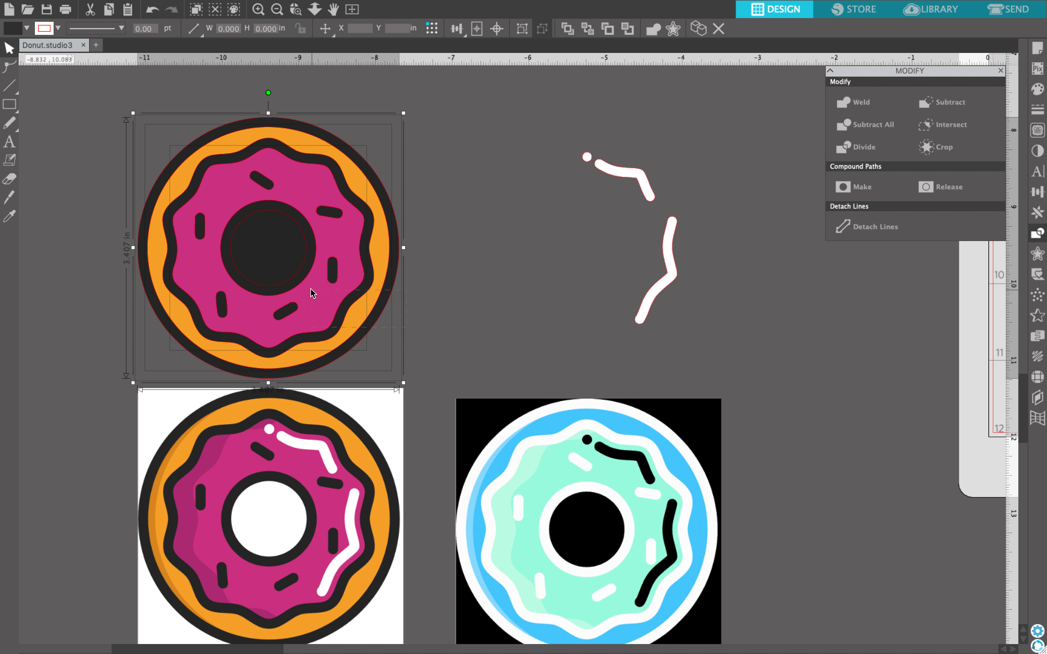
right_click(302, 279)
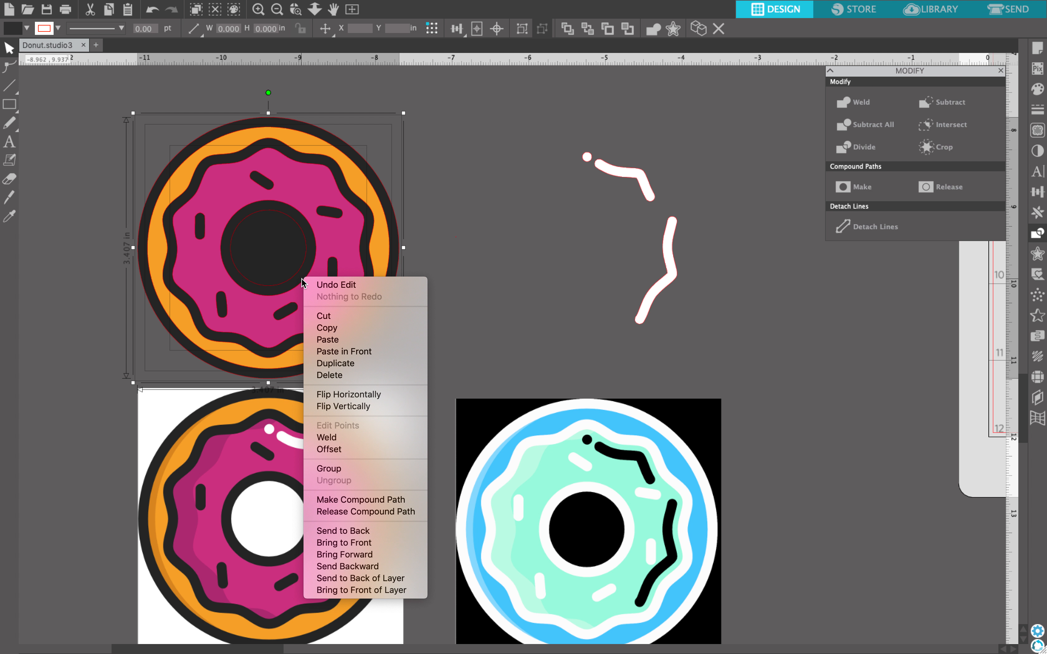
click(340, 469)
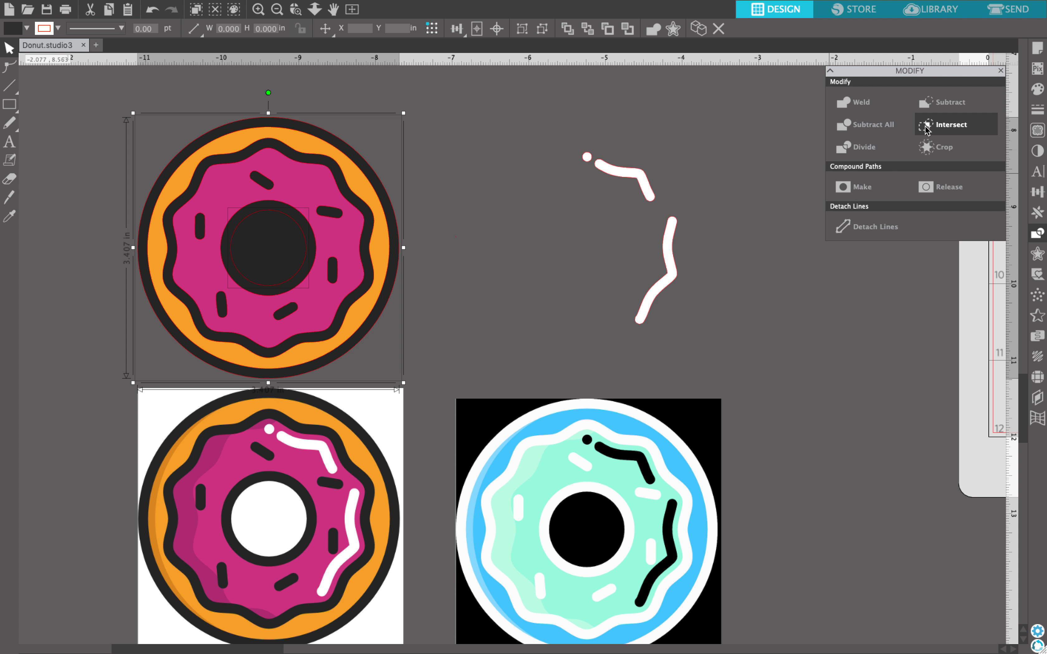
click(939, 106)
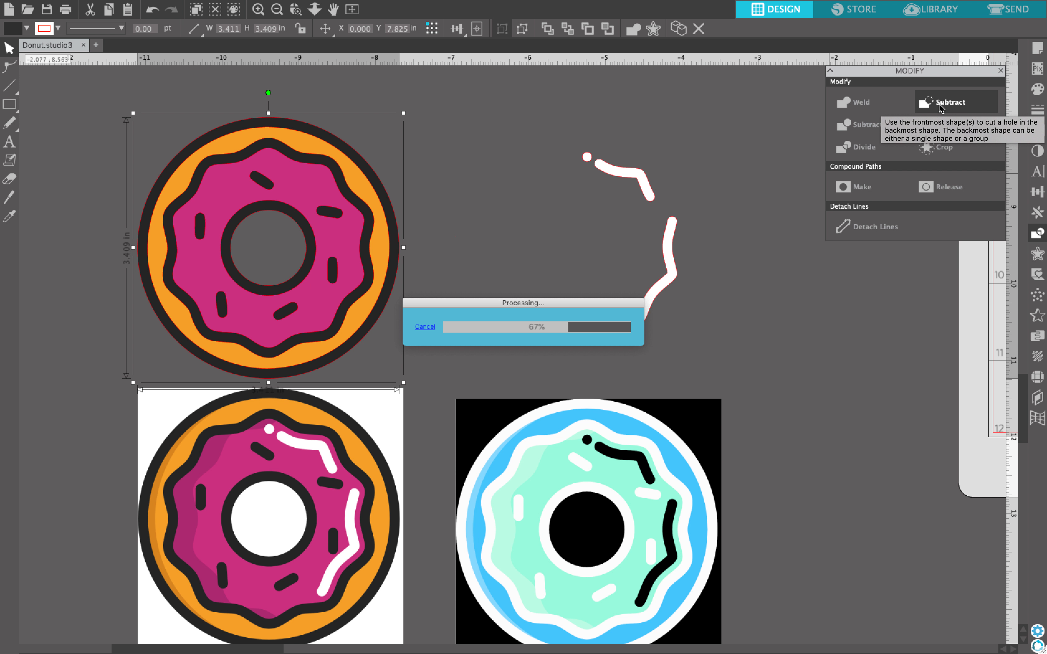
right_click(367, 277)
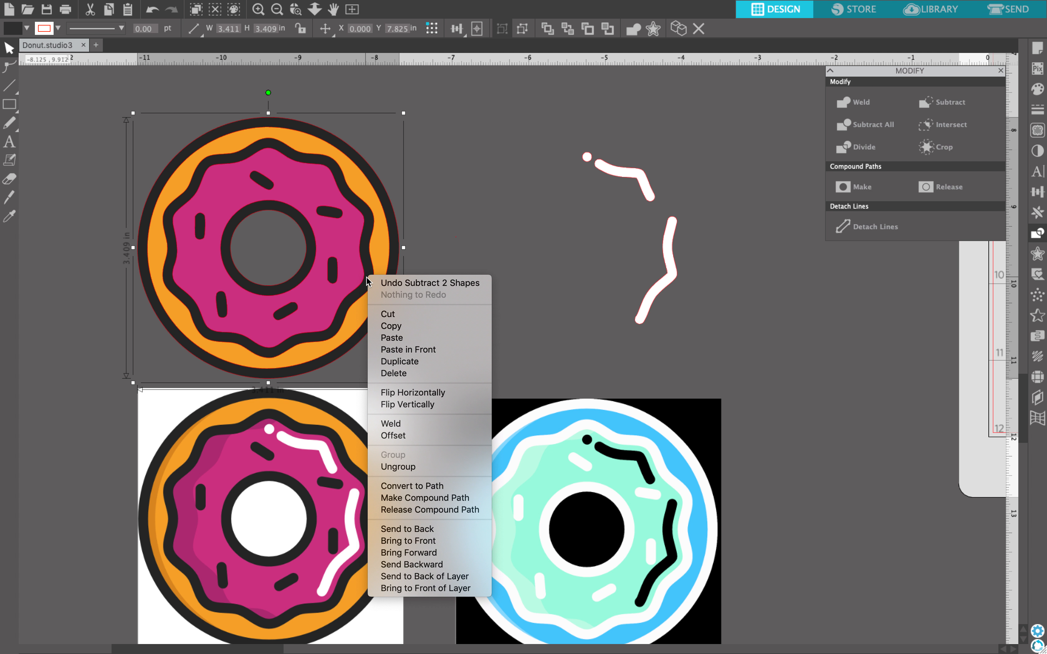
click(420, 467)
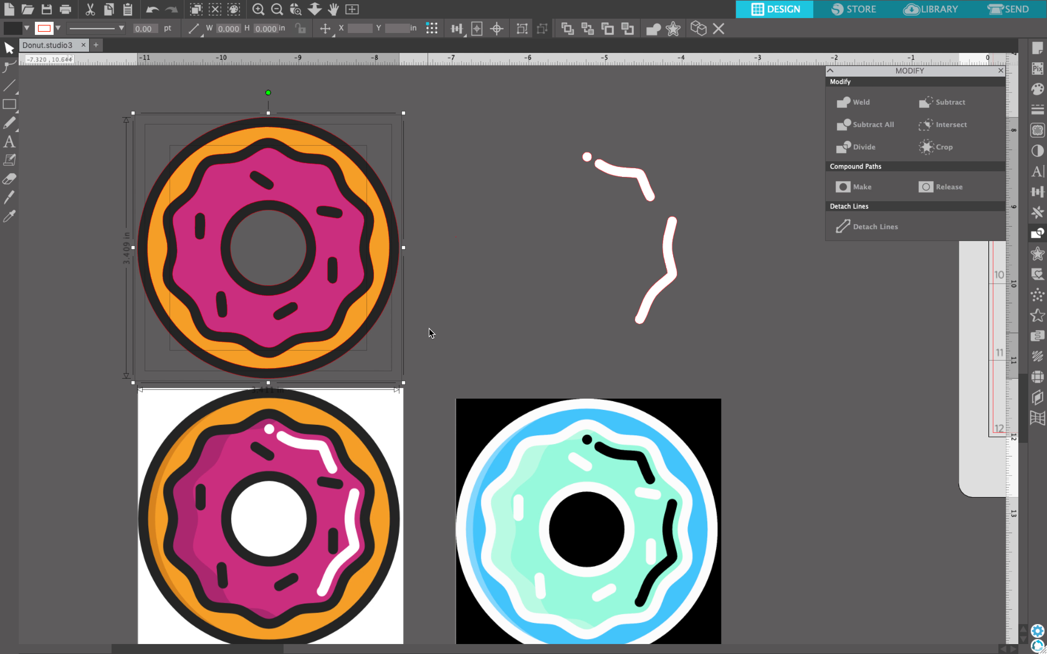
- Move the pink and orange layers aside to check the cut pieces, and undo the moves
drag(329, 308, 617, 215)
drag(355, 327, 535, 306)
click(535, 306)
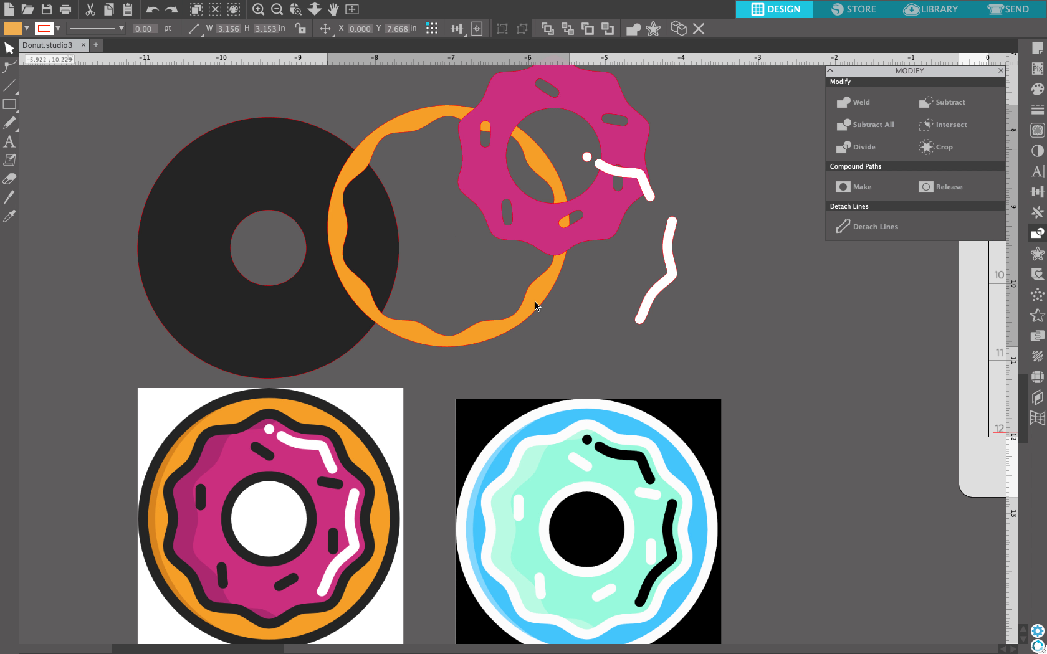
key(ctrl+z)
key(ctrl+z)
key(ctrl+z)
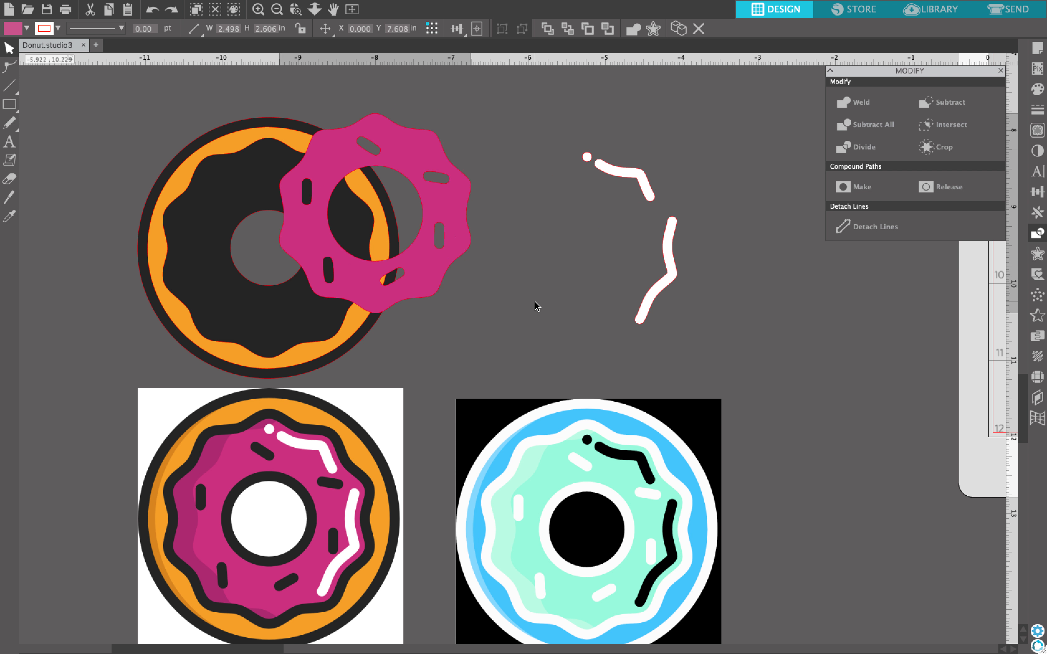
- Place the white highlights on the pink icing, group all the donut layers together and deselect them
drag(666, 277, 352, 281)
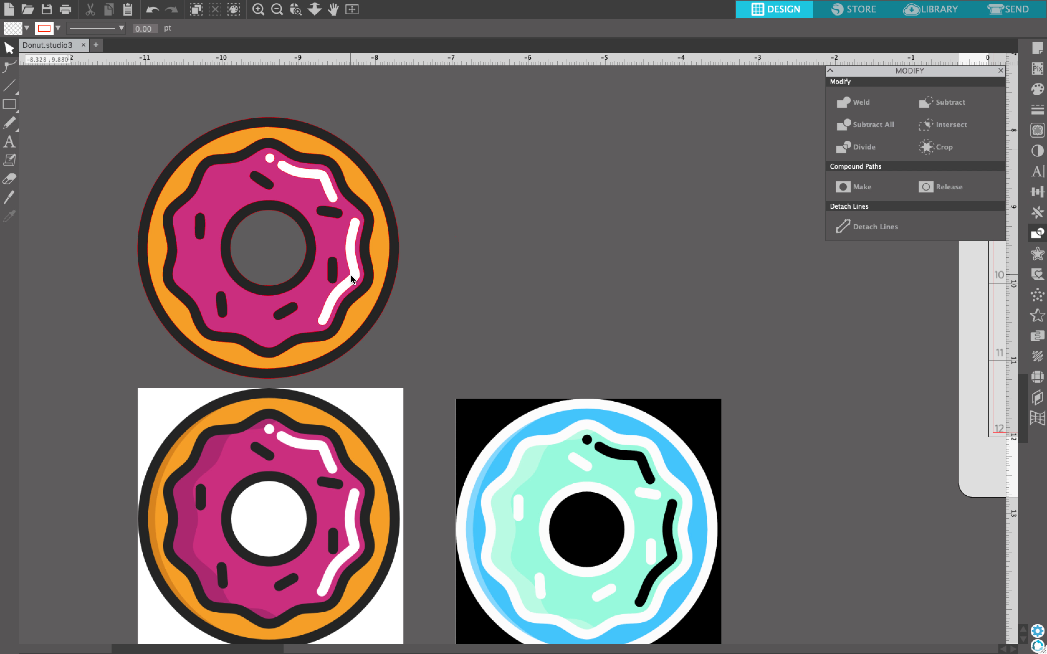
drag(450, 277, 265, 311)
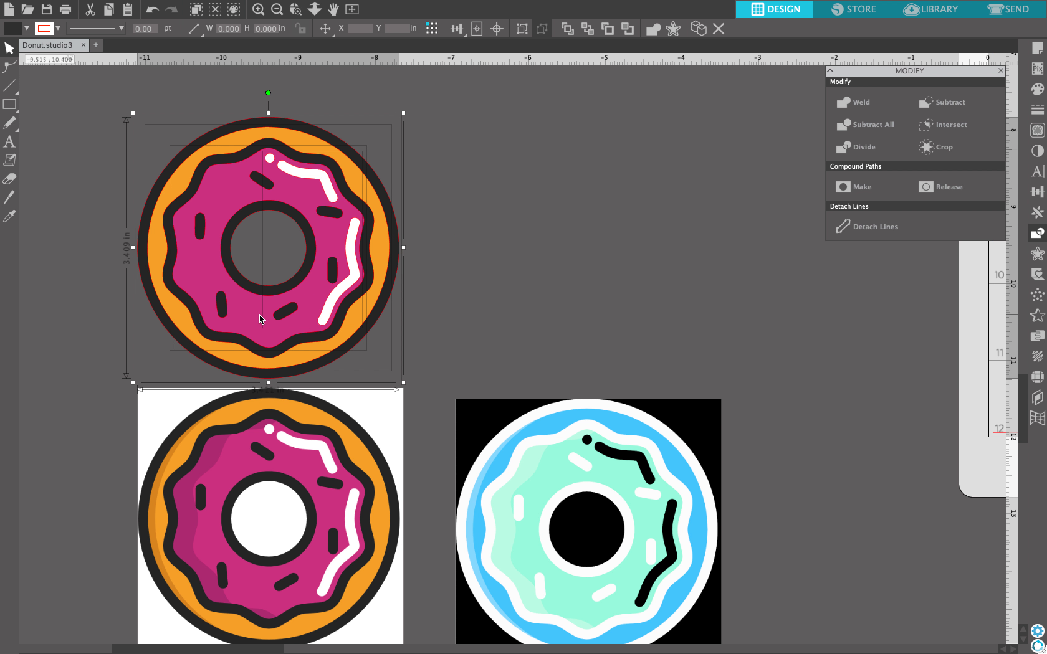
right_click(259, 313)
click(305, 505)
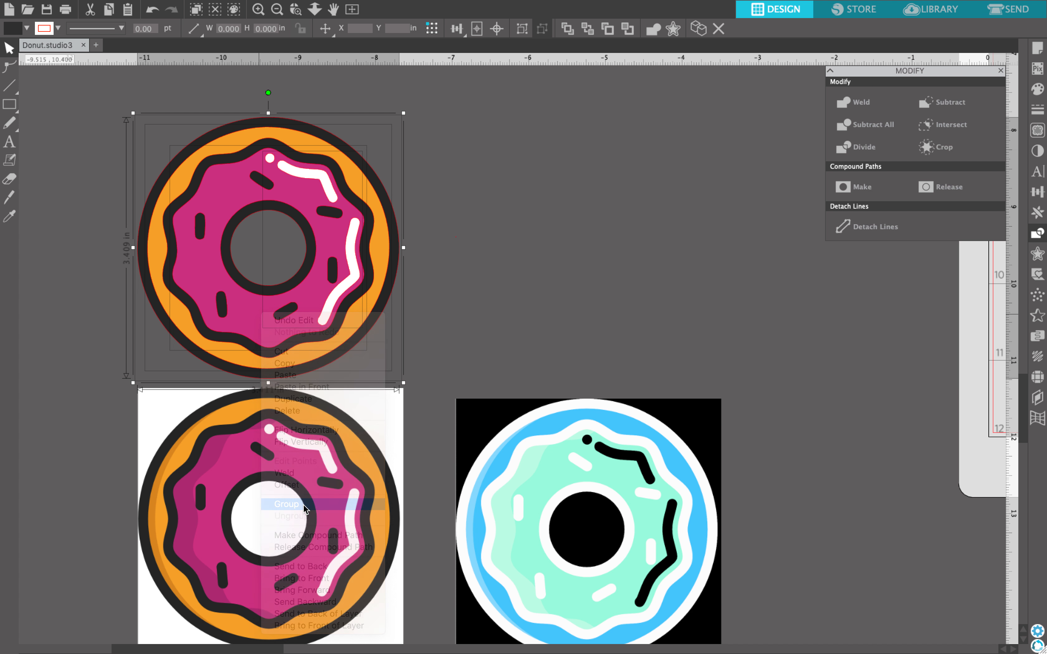
click(461, 323)
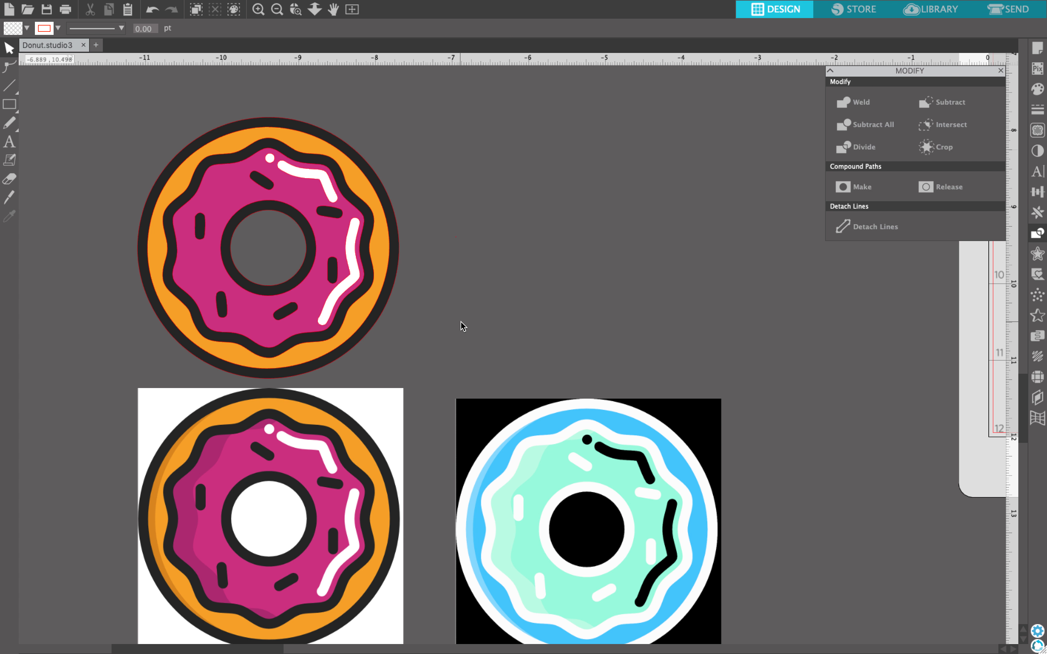